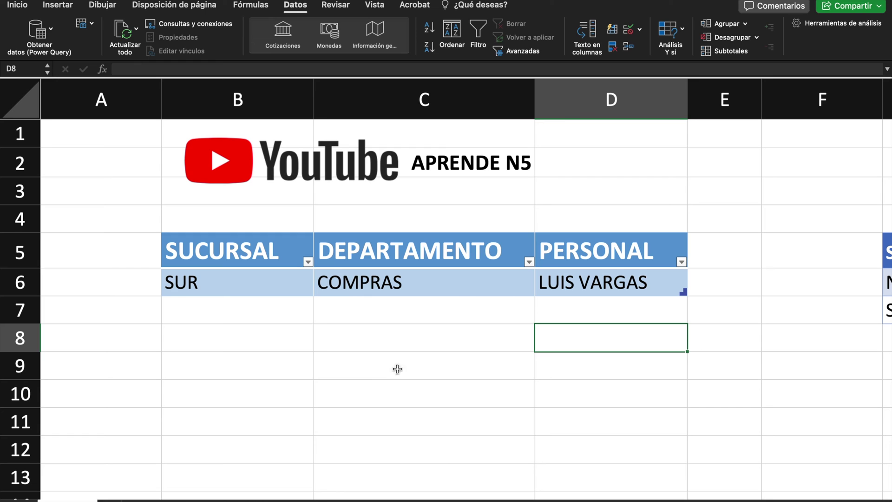
Step: Pick NORTE as the branch in B6 and ADMINISTRACIÓN as the department in C6
click(307, 275)
click(319, 289)
key(Up)
key(Return)
click(404, 285)
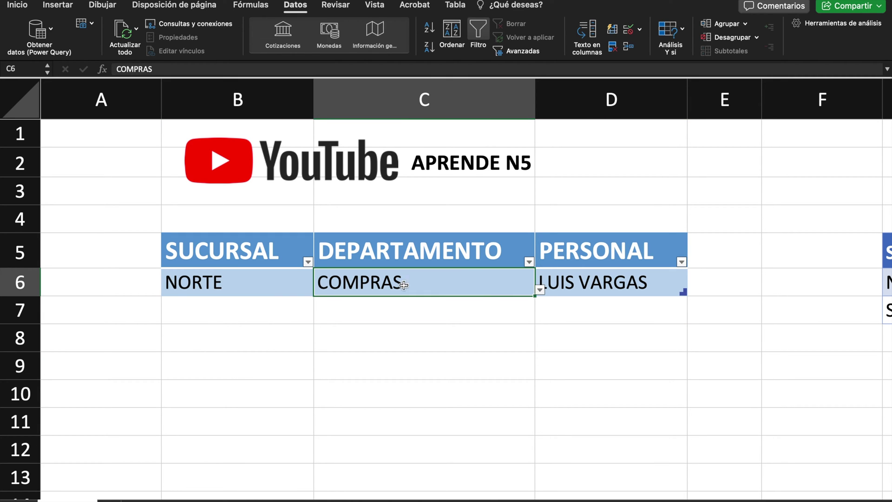
click(539, 289)
click(368, 315)
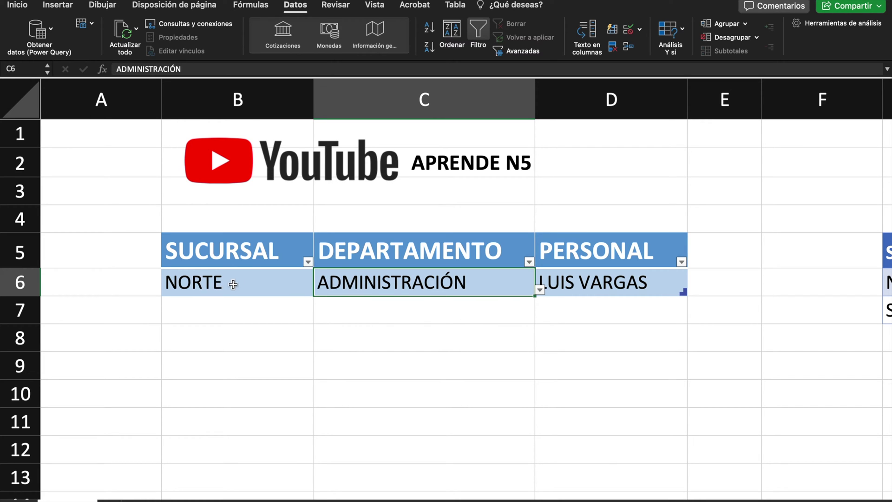
click(248, 284)
click(316, 290)
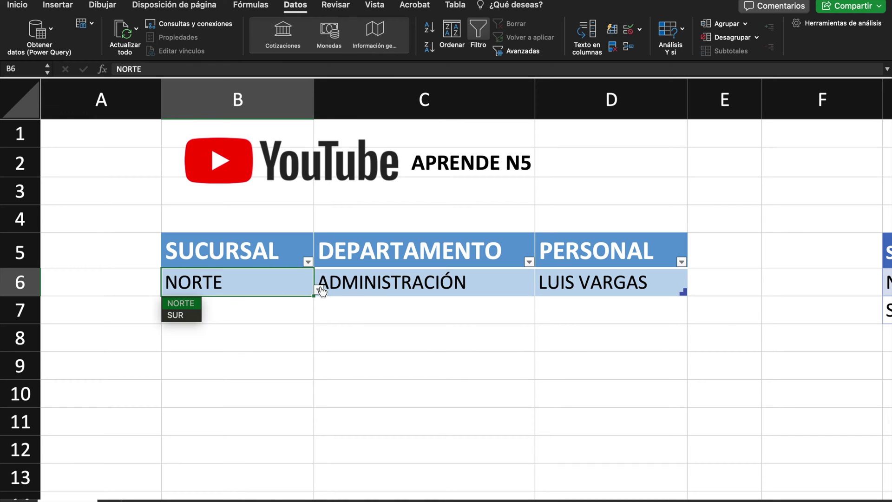
click(184, 318)
click(429, 289)
click(540, 290)
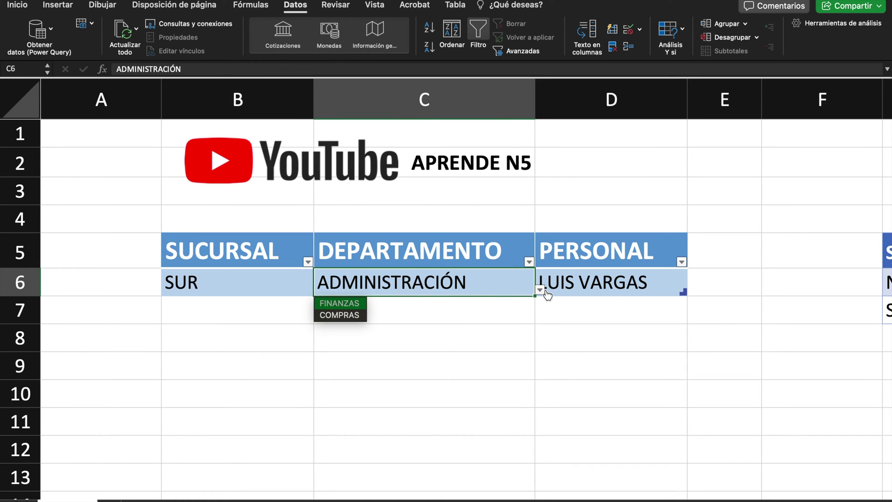
click(361, 313)
click(592, 280)
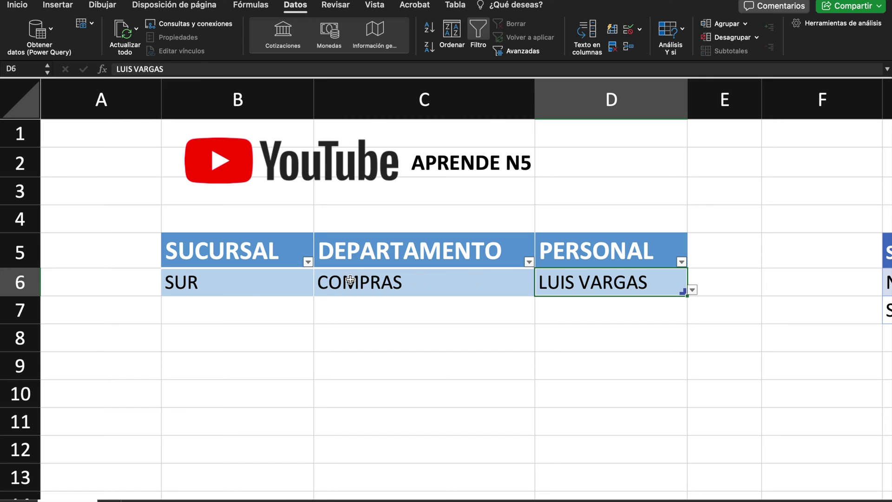
click(693, 290)
click(578, 306)
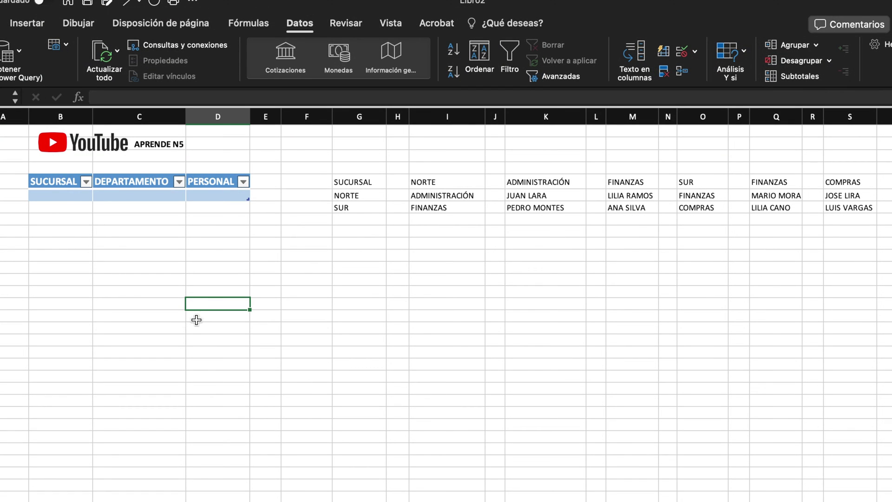
click(79, 195)
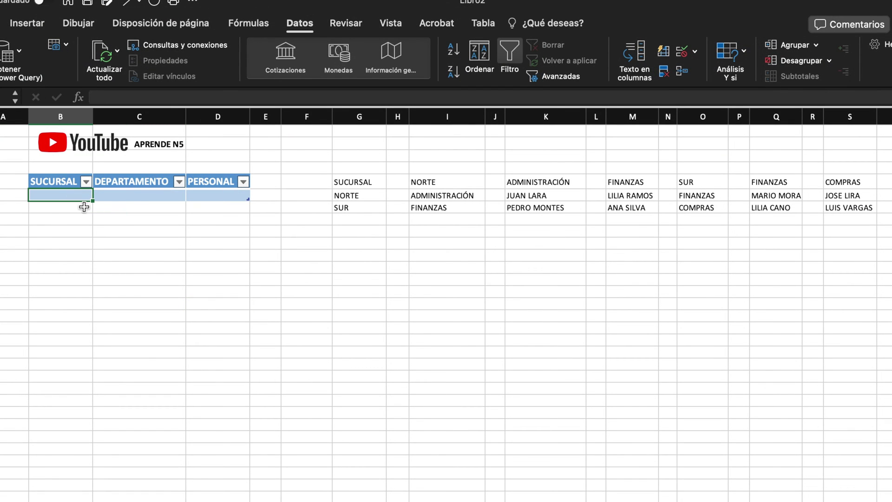
click(368, 196)
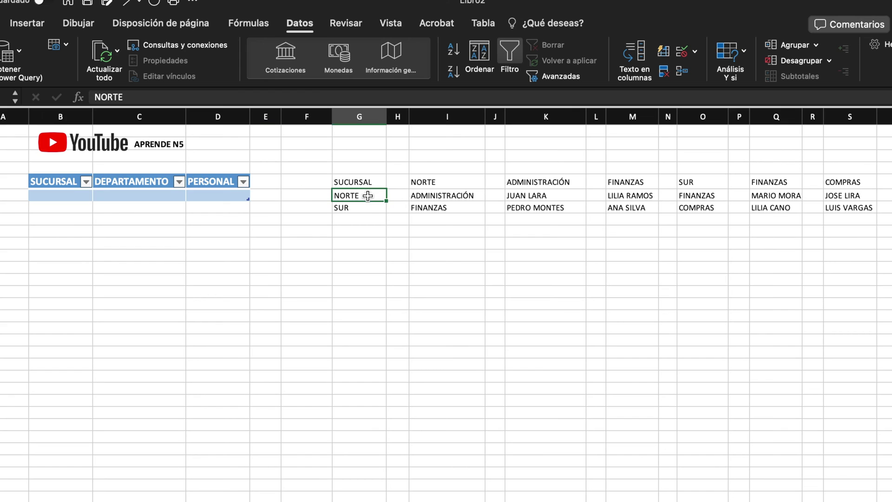
click(367, 207)
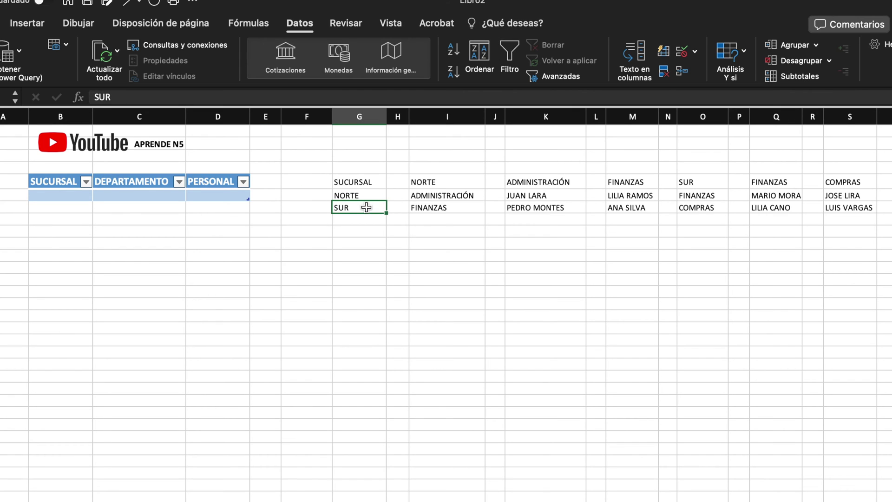
click(147, 195)
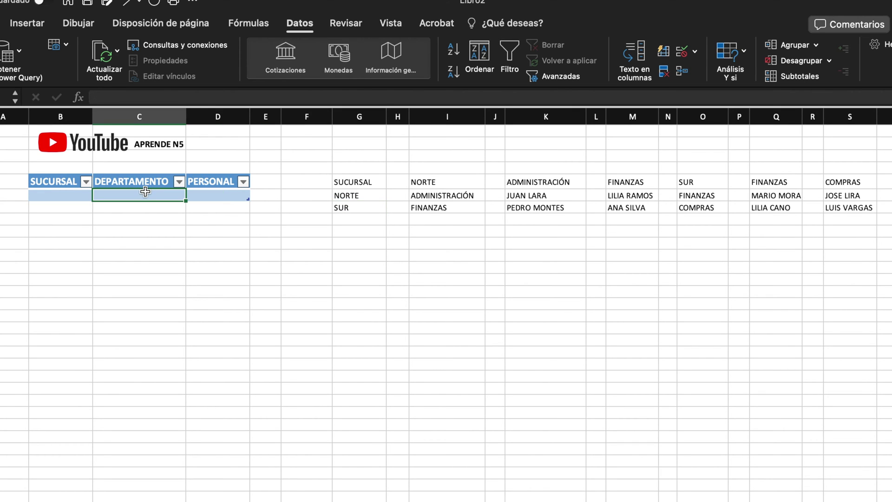
click(458, 195)
click(459, 213)
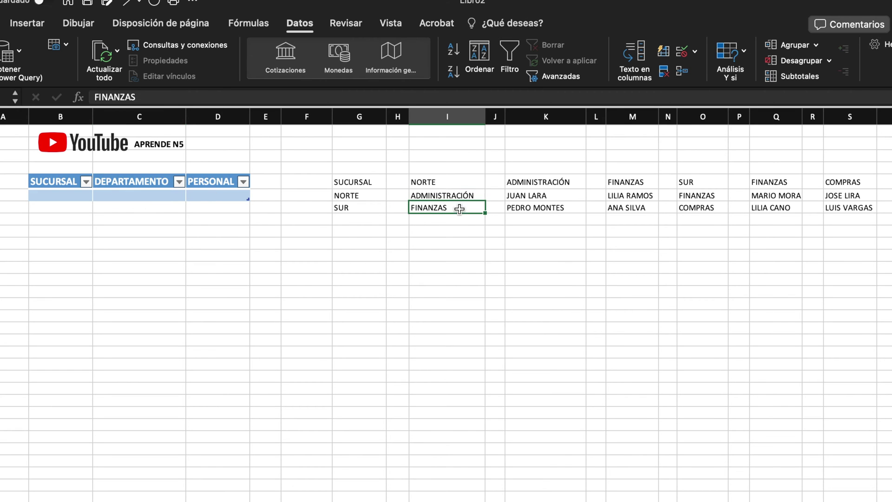
click(353, 199)
click(359, 210)
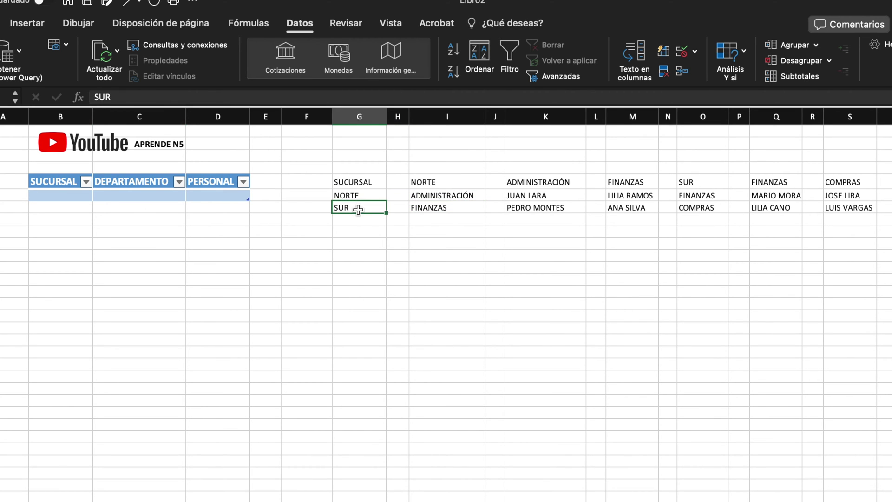
click(715, 196)
click(708, 209)
click(723, 193)
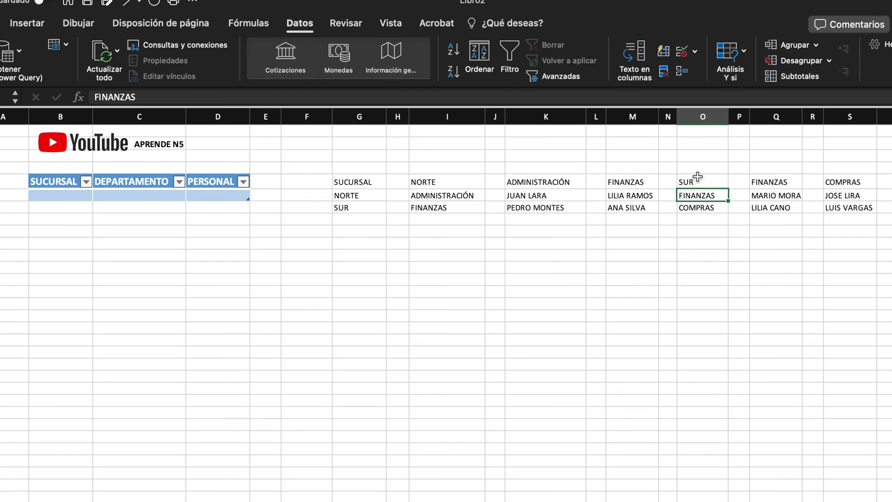
click(713, 207)
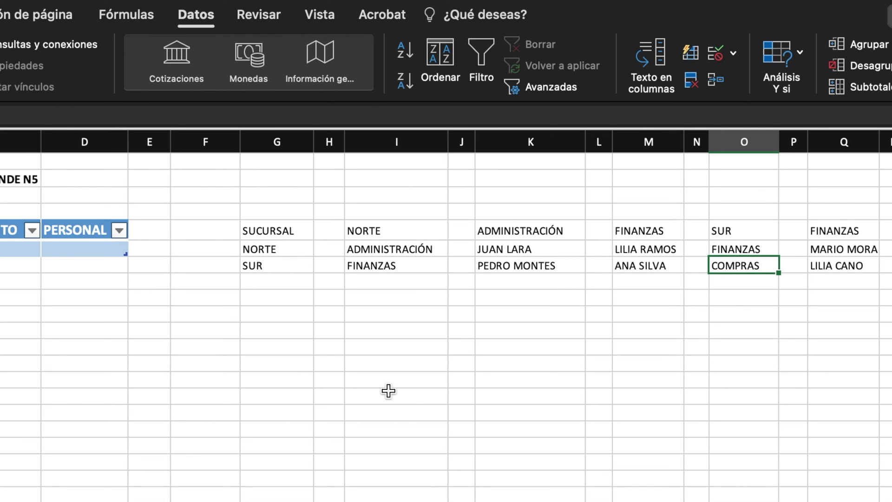
Step: Convert the SUCURSAL range G5:G7 into a table with headers using Ctrl+T
drag(289, 231, 286, 264)
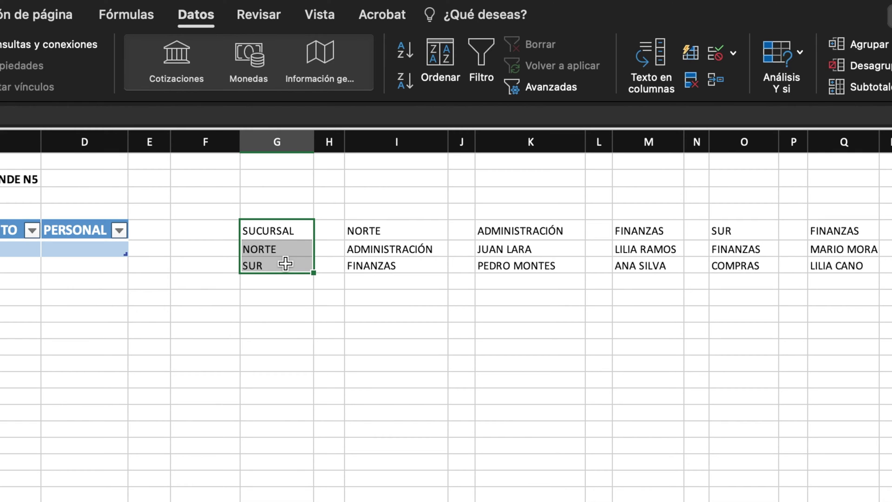
key(ctrl+t)
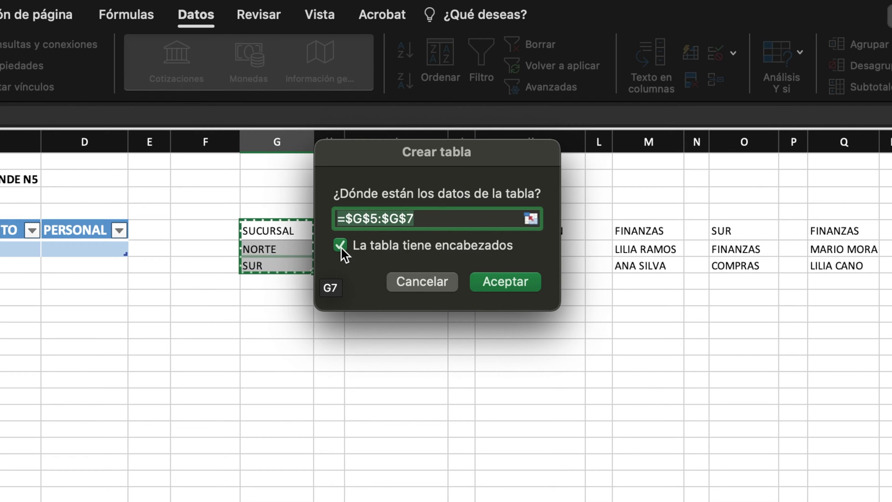
drag(447, 162, 484, 149)
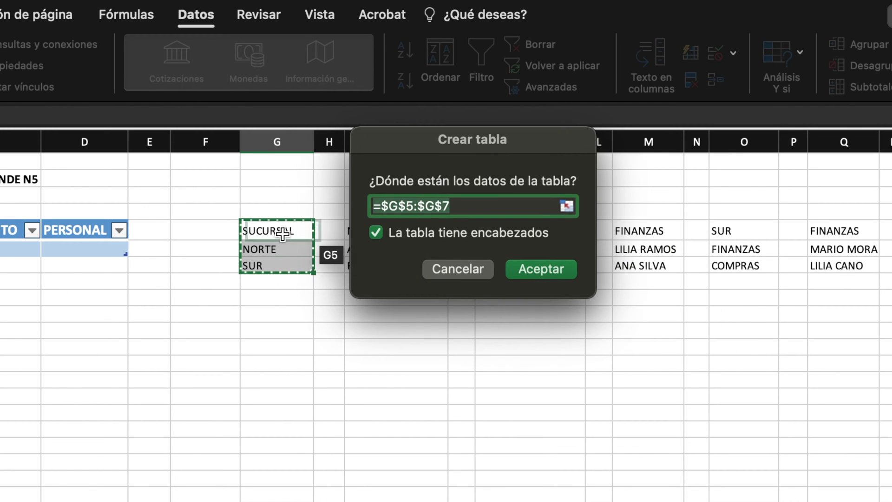
drag(267, 236, 286, 261)
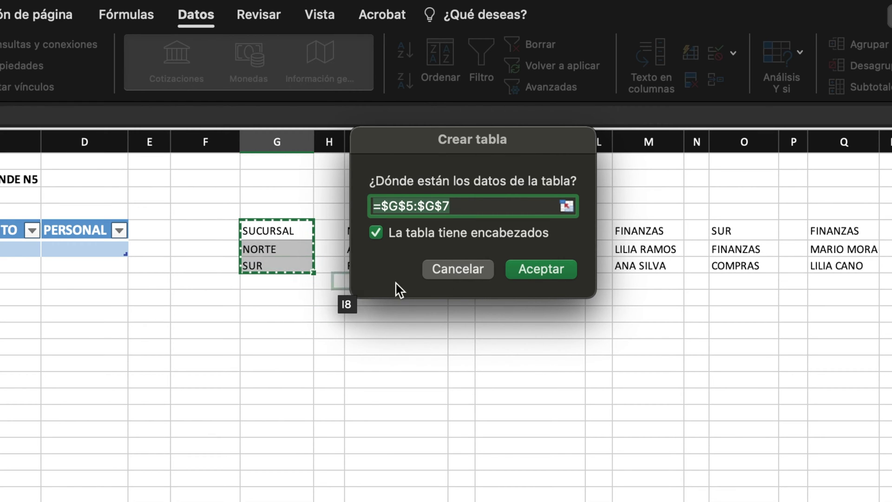
click(548, 269)
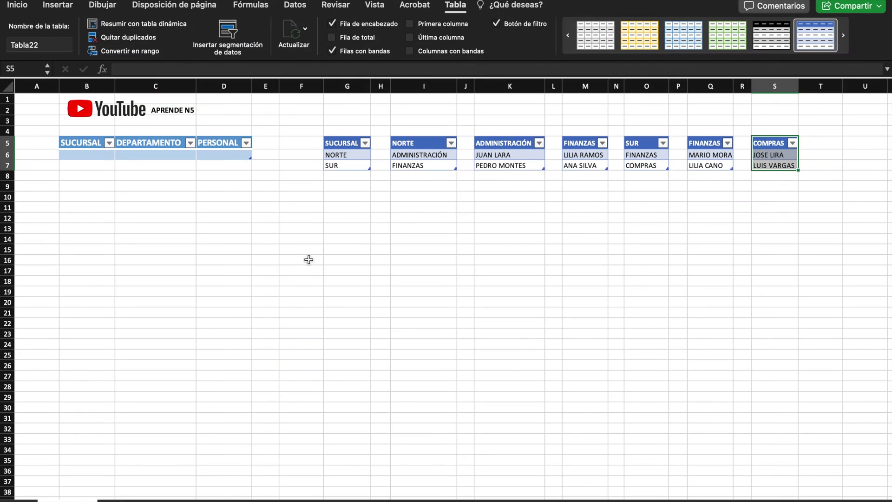
Step: Deselect the new table, select SUCURSAL cell B6, and switch to the Datos tab
click(346, 217)
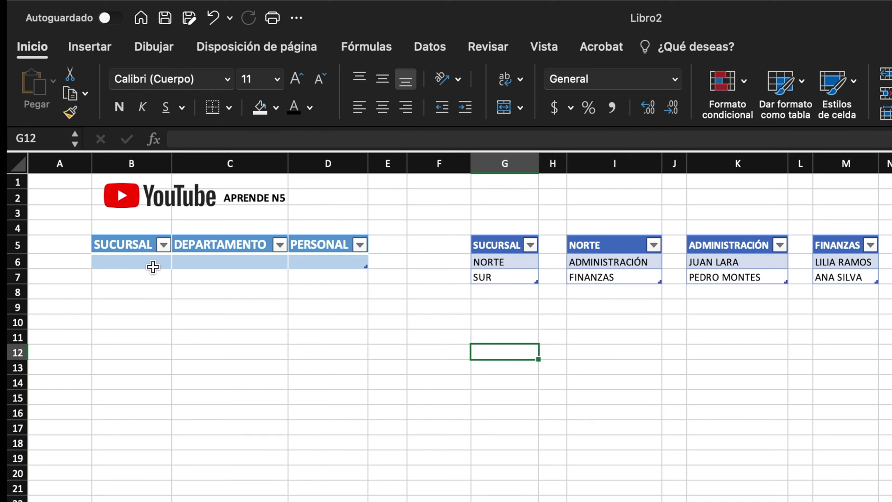
click(153, 263)
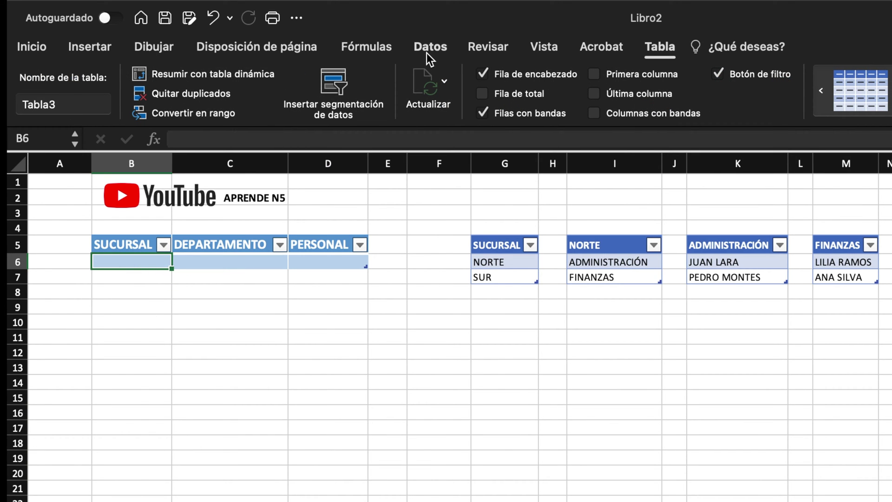
click(428, 50)
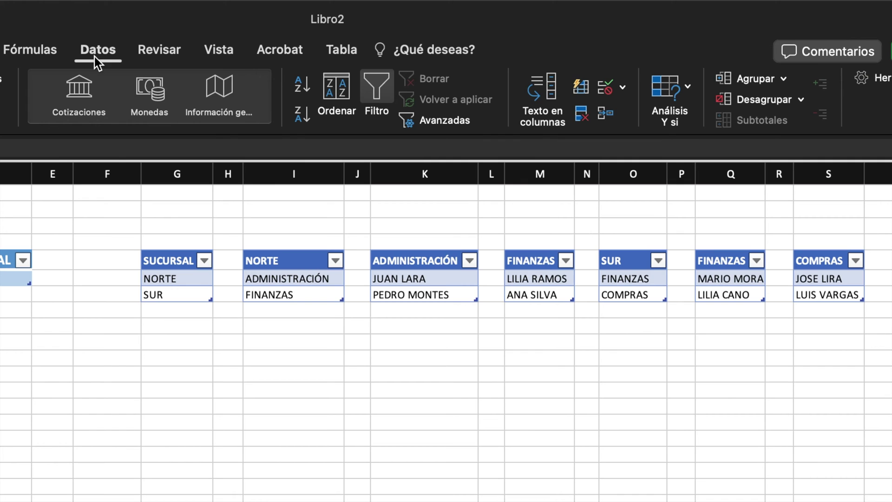
click(624, 89)
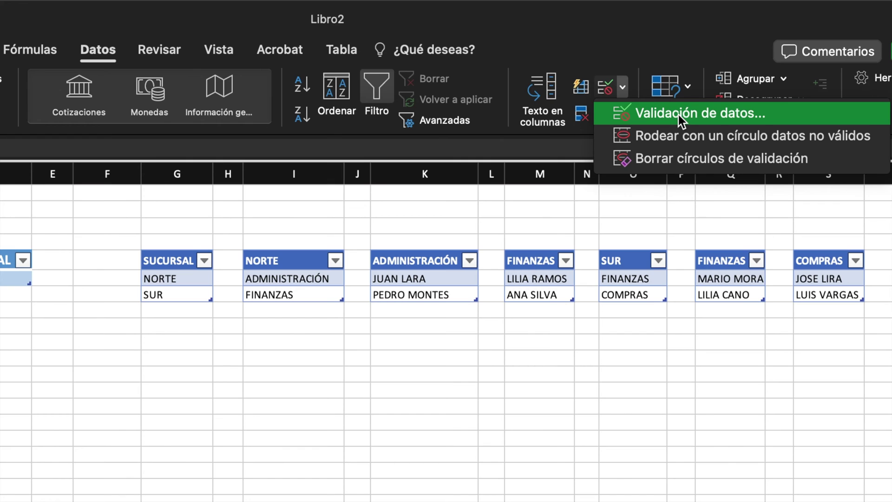
click(679, 115)
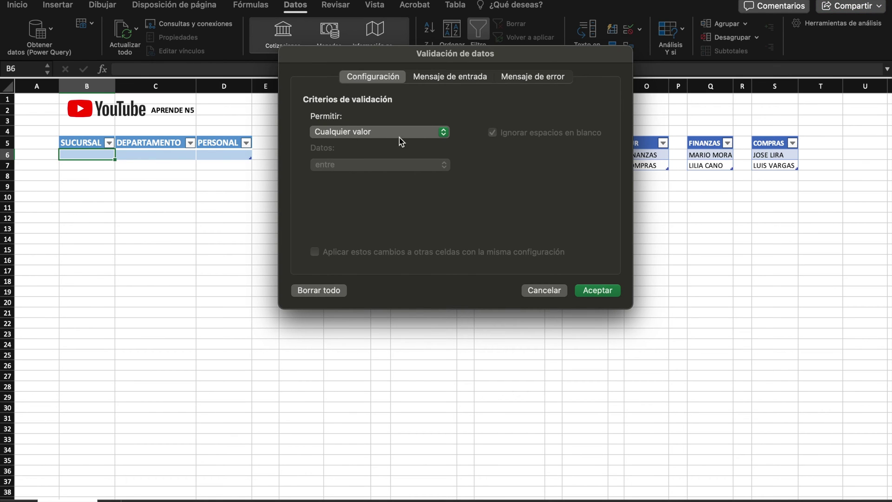
click(546, 292)
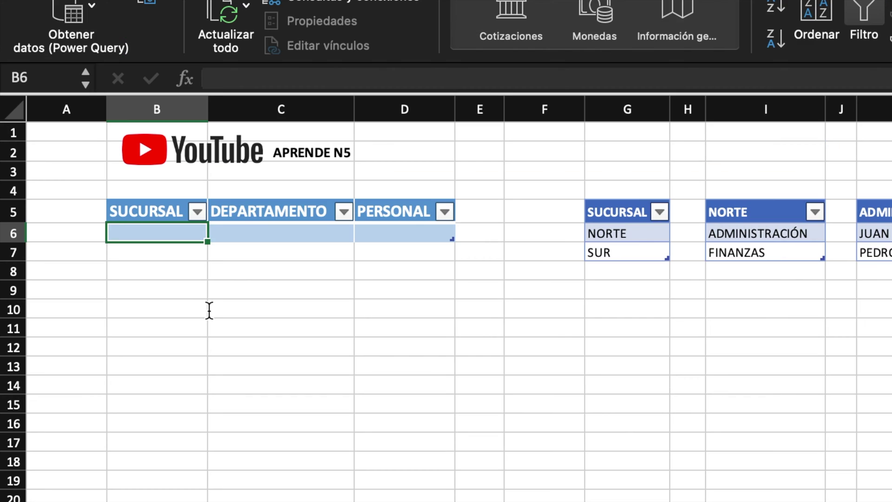
text(HHVHVHJV)
key(BackSpace)
key(BackSpace)
key(BackSpace)
key(BackSpace)
key(BackSpace)
key(BackSpace)
key(BackSpace)
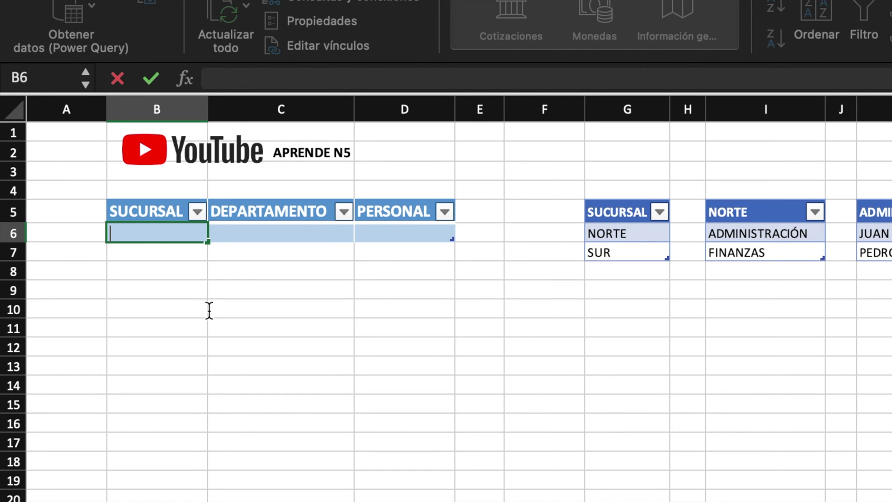
click(349, 374)
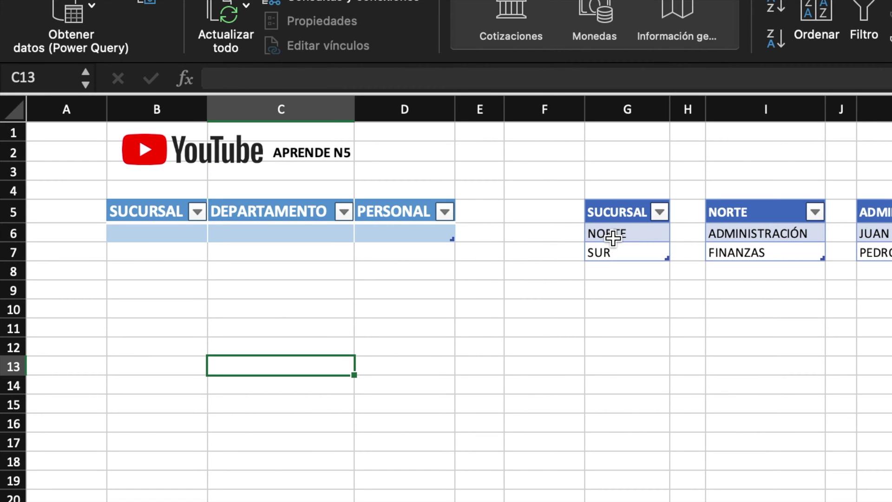
drag(607, 238, 614, 253)
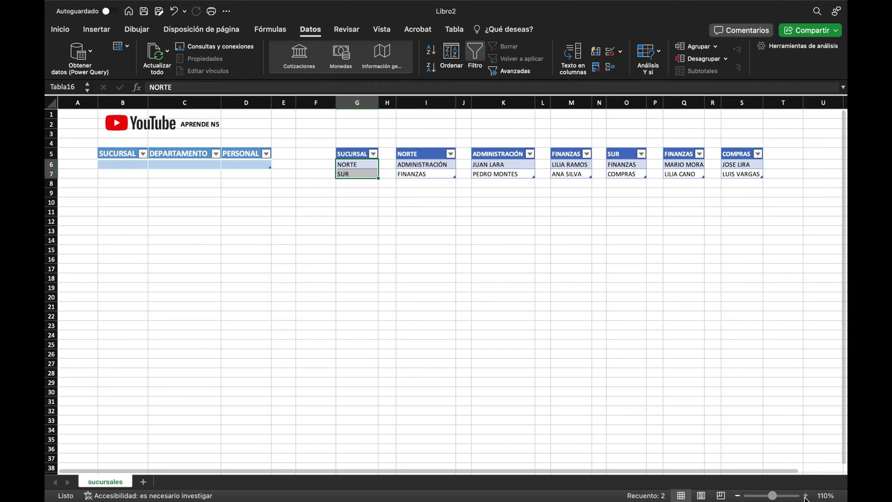
click(805, 495)
click(805, 496)
click(805, 496)
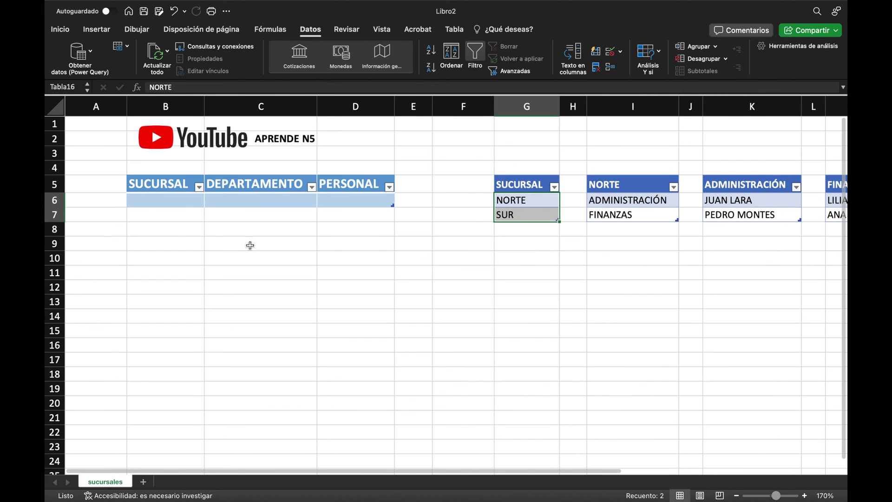
click(196, 240)
click(181, 201)
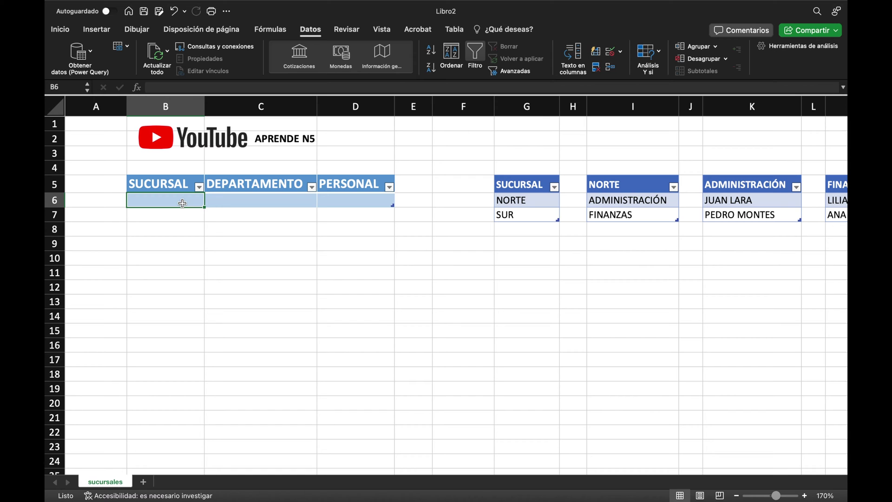
click(621, 51)
Step: Give B6 a Lista validation sourced from $G$6:$G$7, offering NORTE and SUR
click(624, 70)
click(525, 199)
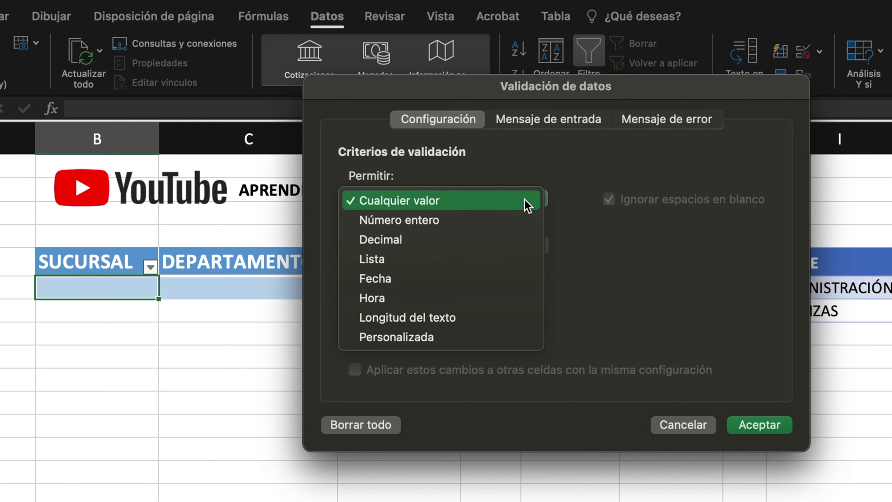
click(384, 259)
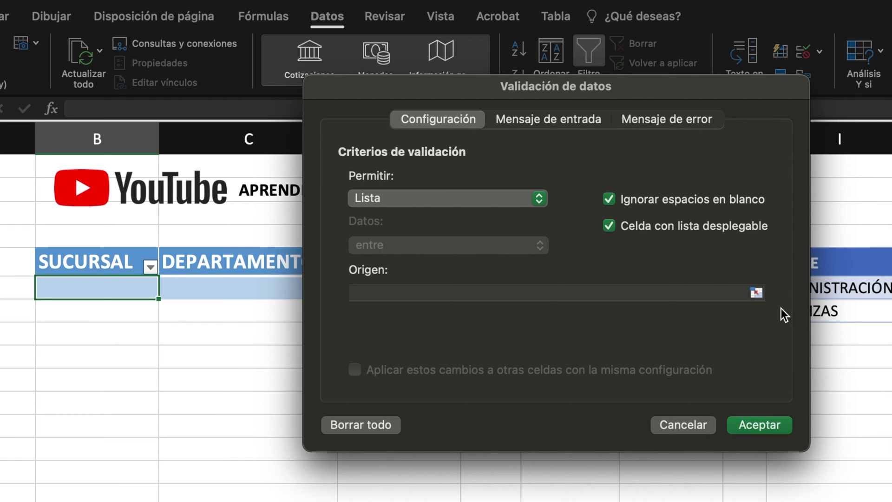
click(762, 292)
click(660, 288)
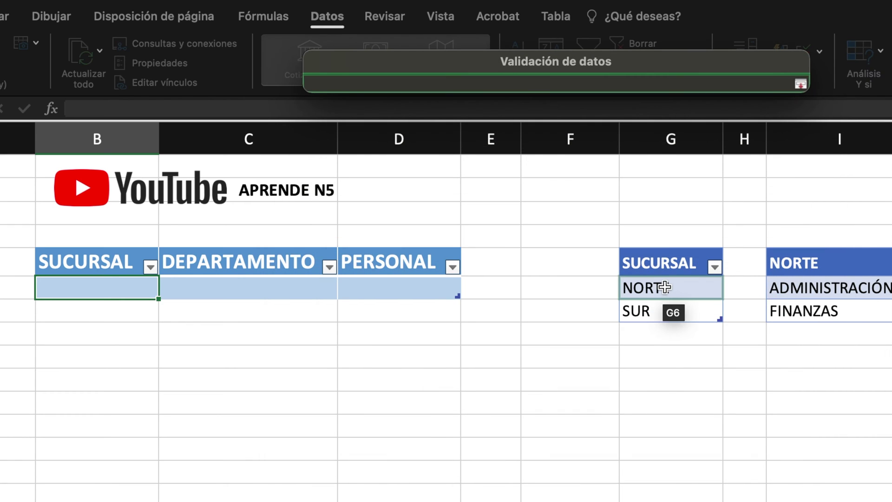
drag(669, 300, 669, 305)
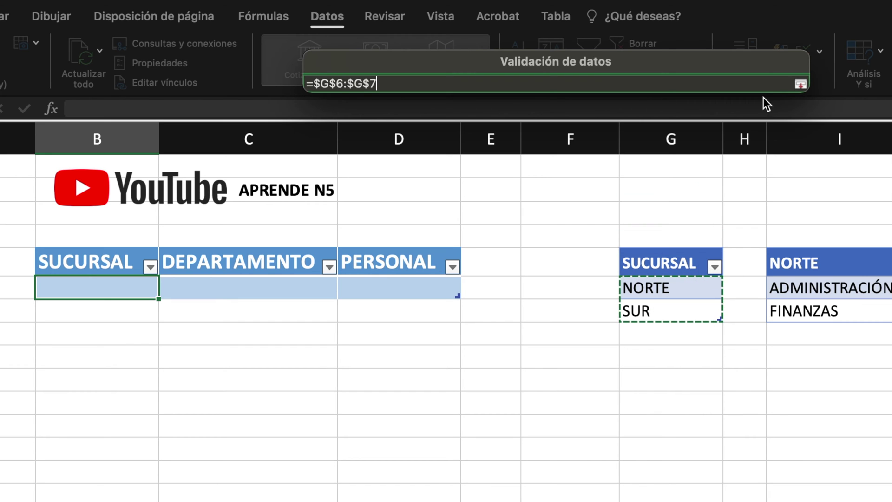
click(803, 86)
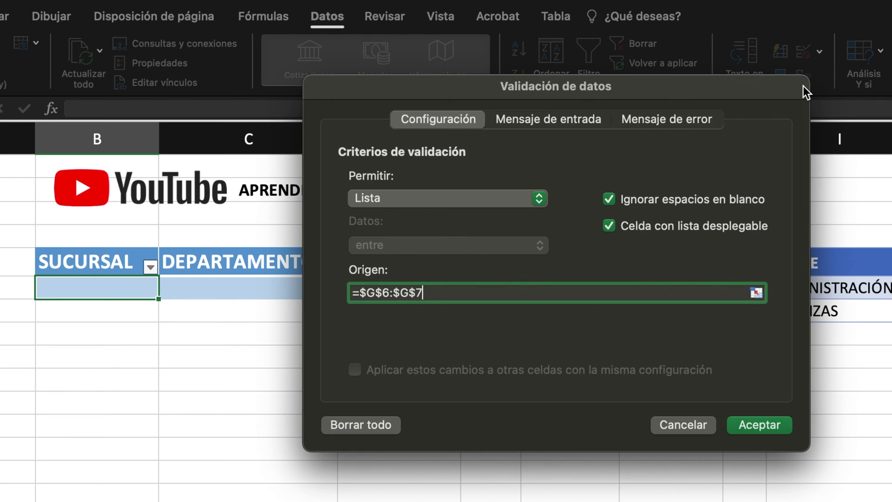
click(757, 422)
click(195, 220)
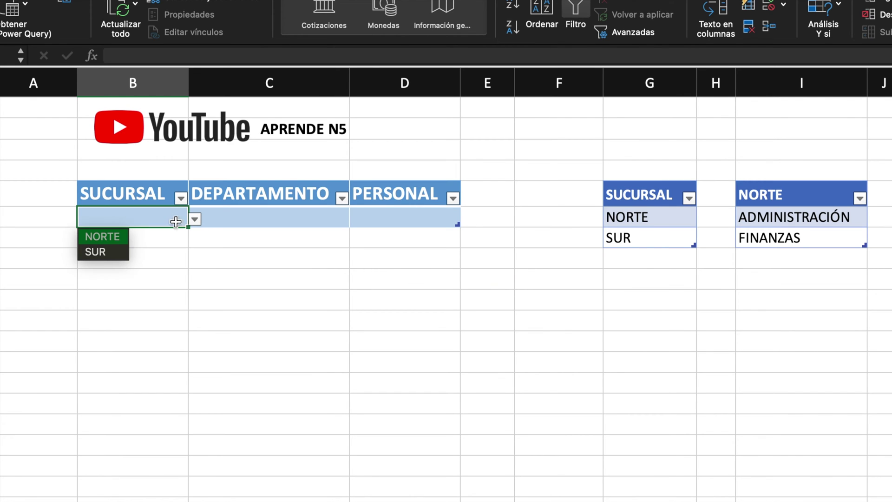
Step: Choose NORTE, then SUR, then NORTE again from B6's branch dropdown
click(122, 235)
click(193, 220)
click(121, 255)
click(223, 257)
click(273, 214)
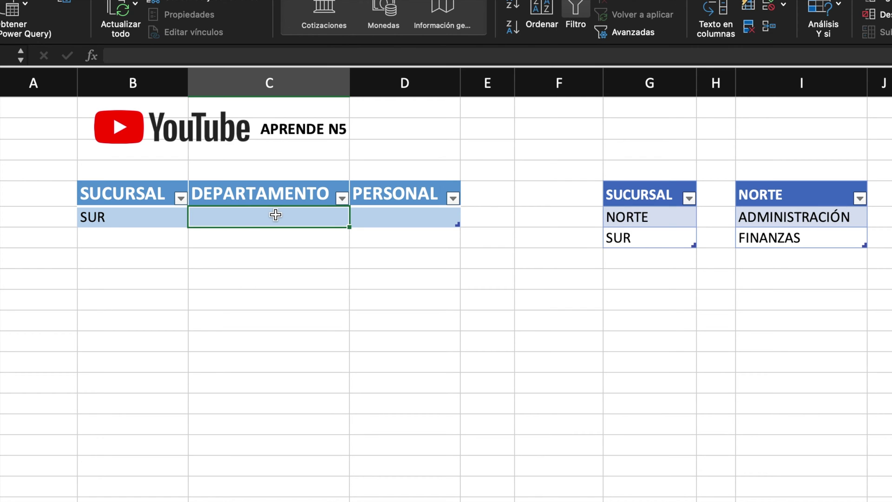
click(162, 220)
click(194, 219)
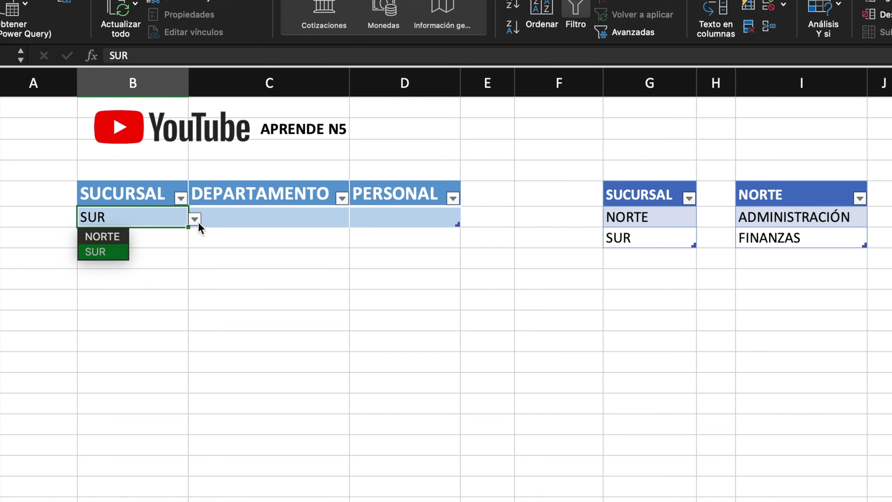
click(116, 242)
click(196, 257)
click(253, 224)
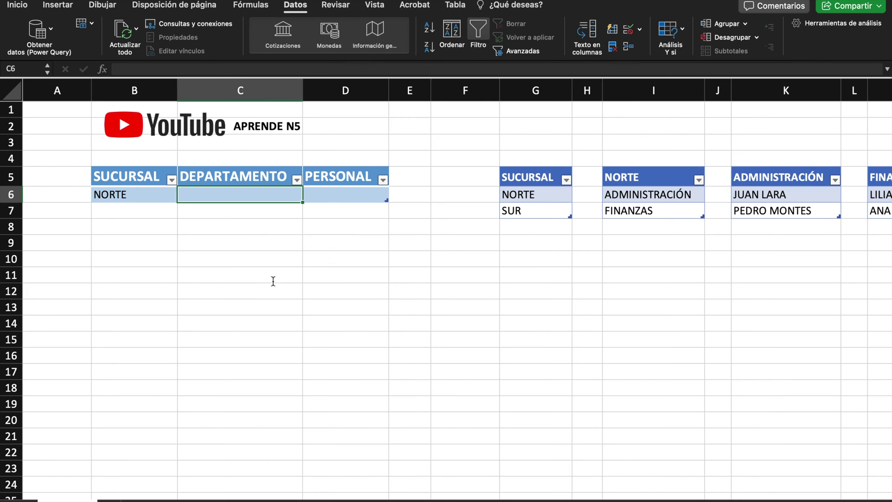
drag(90, 259, 736, 279)
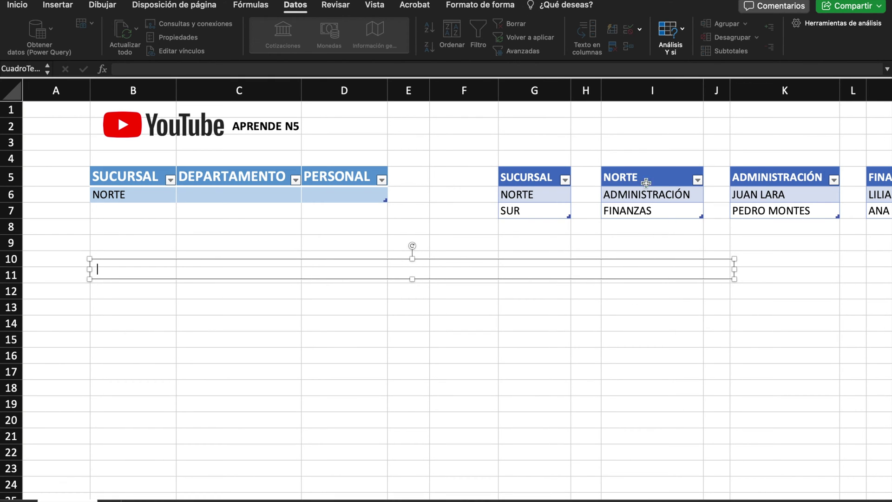
Step: Discard the empty text box and scroll across the helper tables
click(546, 199)
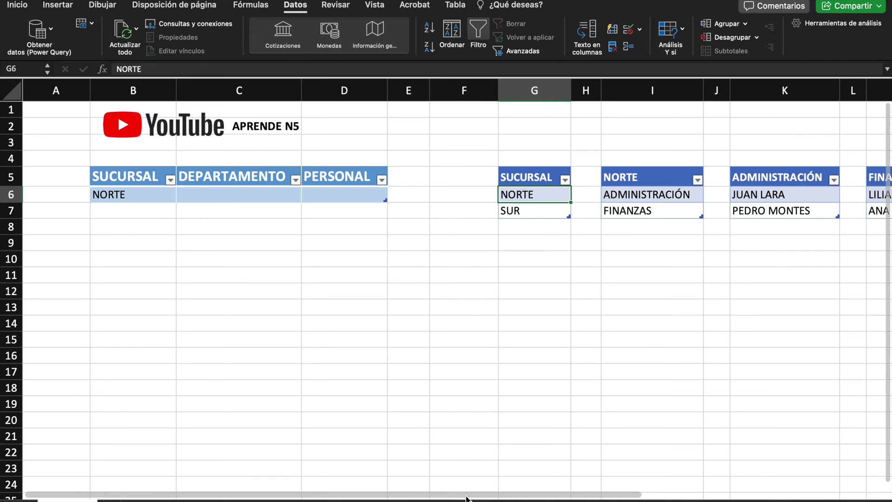
drag(466, 498, 687, 495)
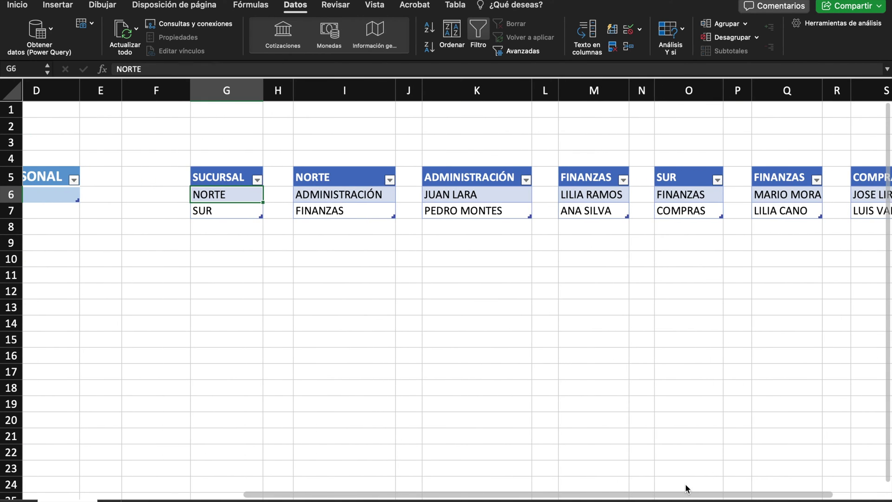
click(673, 178)
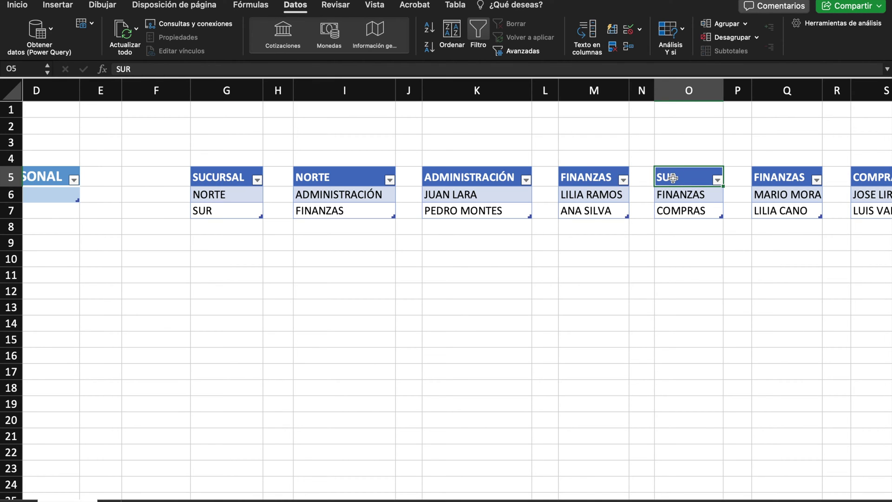
click(210, 211)
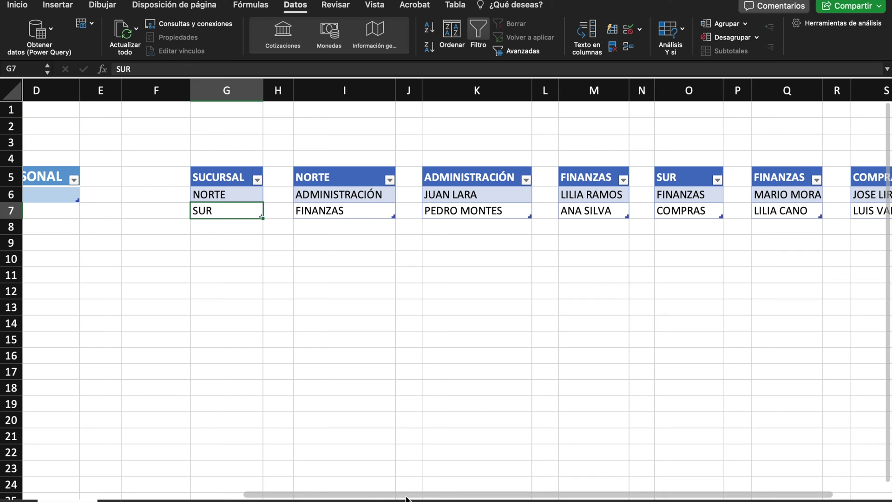
drag(406, 495, 226, 497)
click(158, 200)
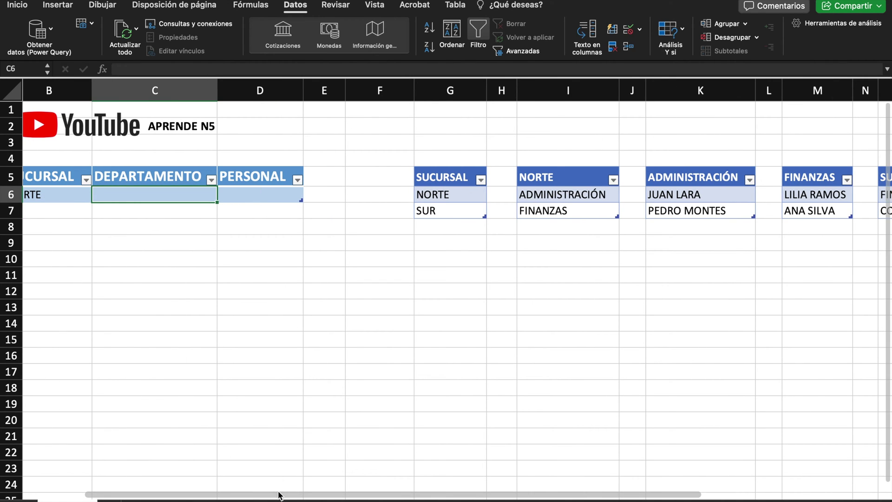
Step: Select the NORTE department list I5:I7
drag(280, 495, 262, 496)
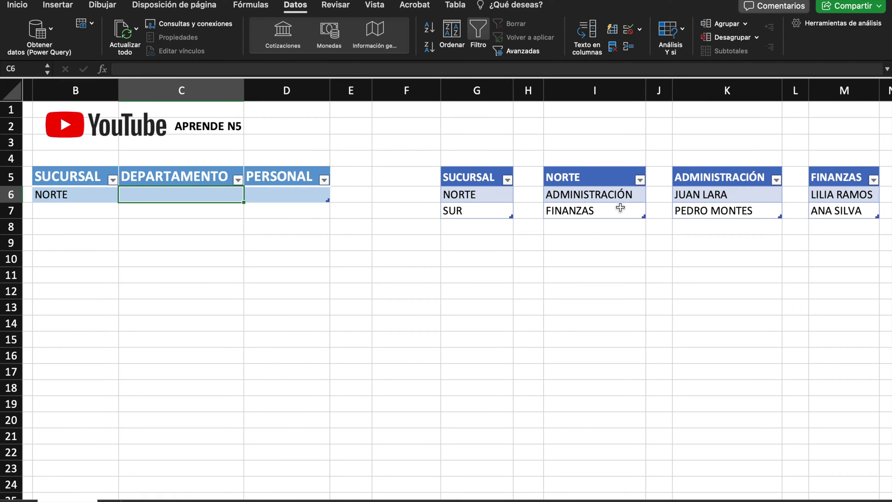
drag(426, 497, 625, 476)
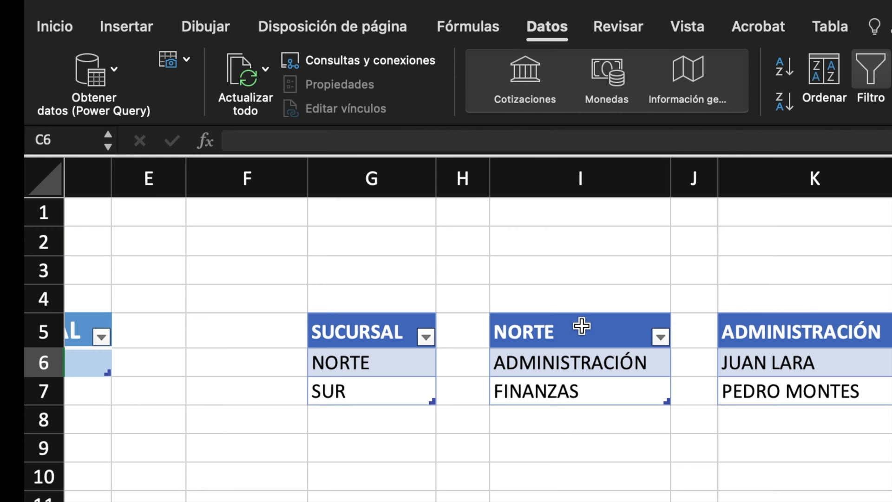
click(315, 174)
drag(582, 326, 590, 378)
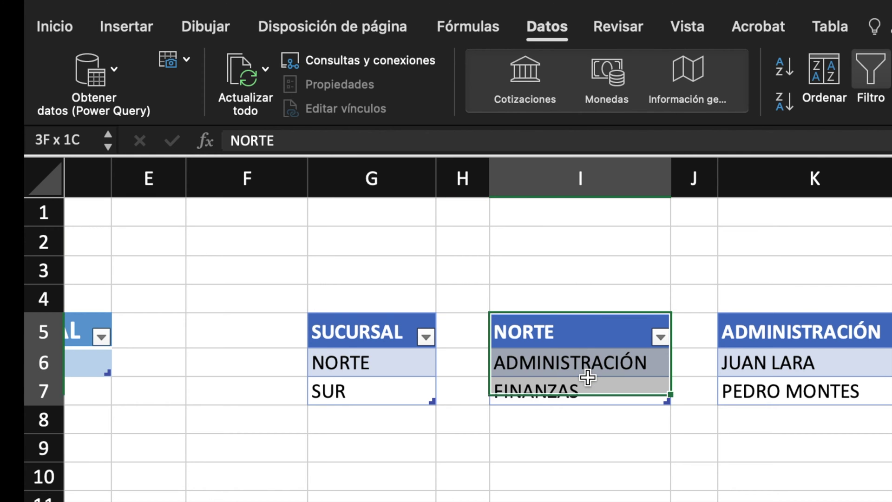
Step: Name the selected range NORTE through the Name Box
click(71, 138)
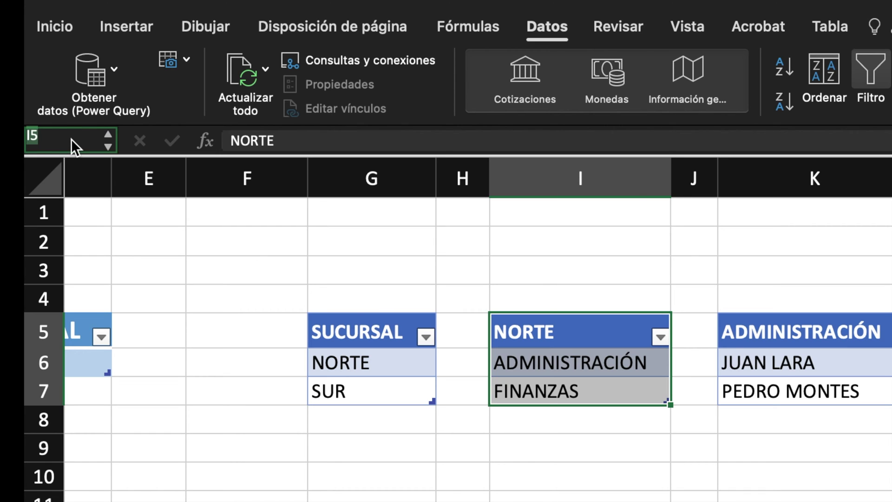
text(NORTE)
key(Return)
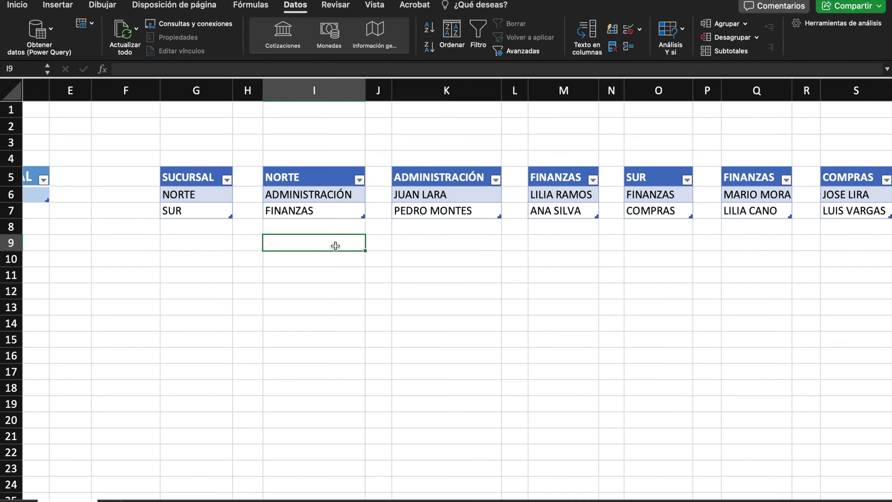
Step: Verify in the Name Manager that NORTE refers to =Tabla17[[#Todo],[NORTE]]
click(247, 6)
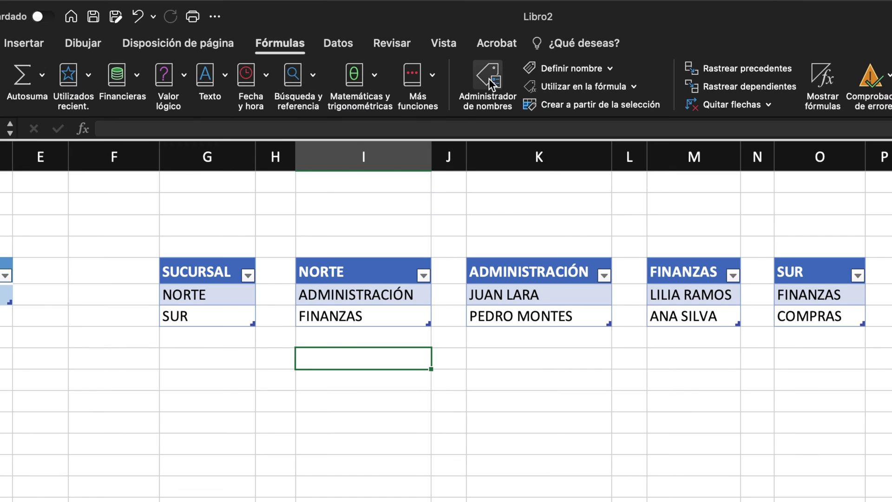
click(408, 32)
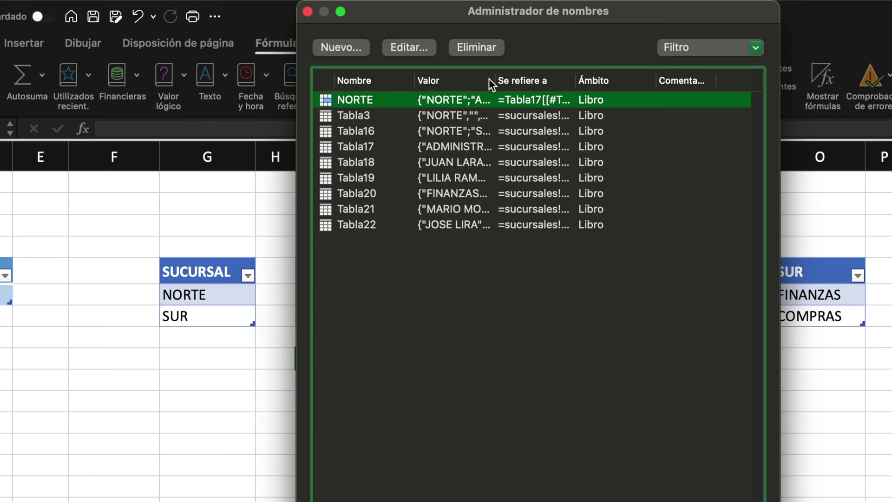
click(408, 46)
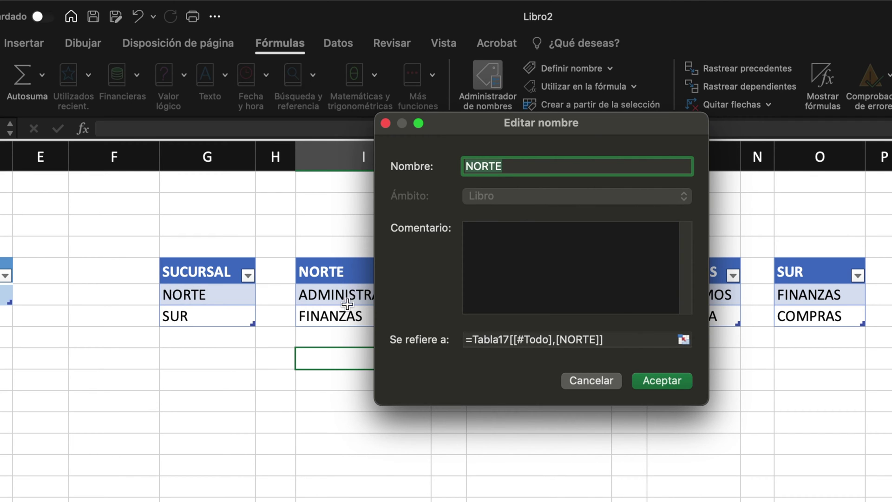
click(678, 382)
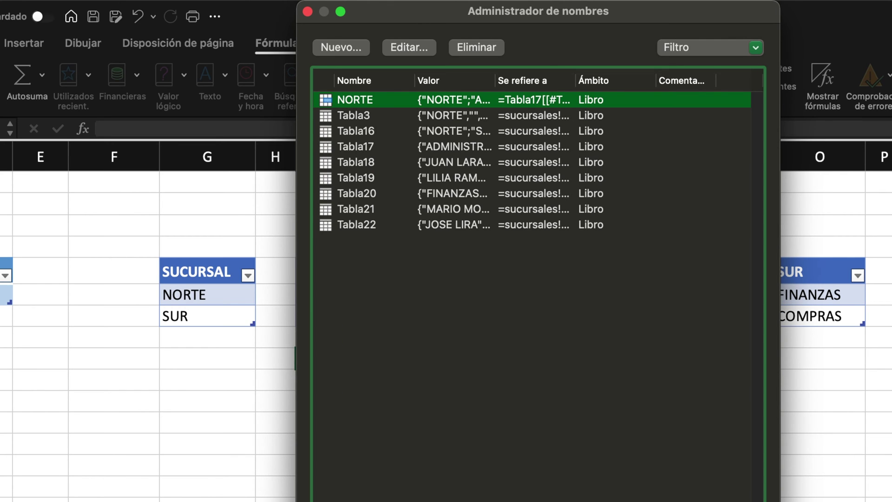
click(517, 408)
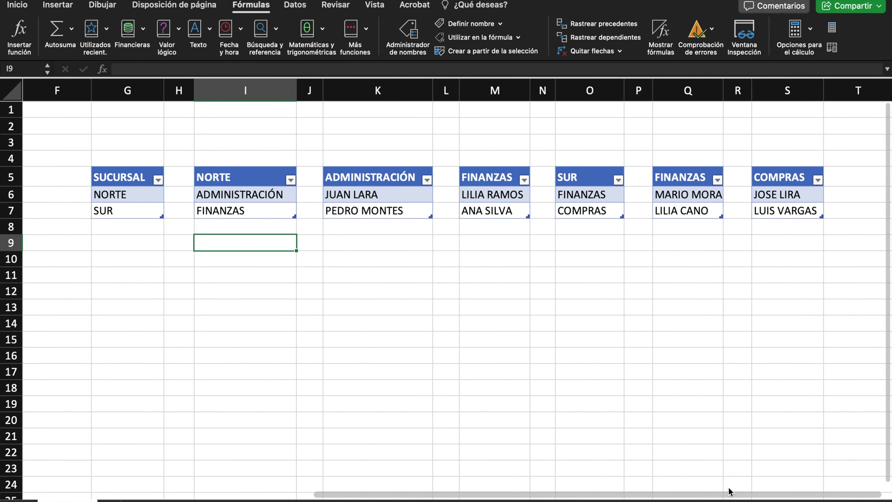
Step: Select the ADMINISTRACIÓN, FINANZAS, SUR, FINANZAS and COMPRAS tables from K5 to S7
scroll(572, 495, left, 1)
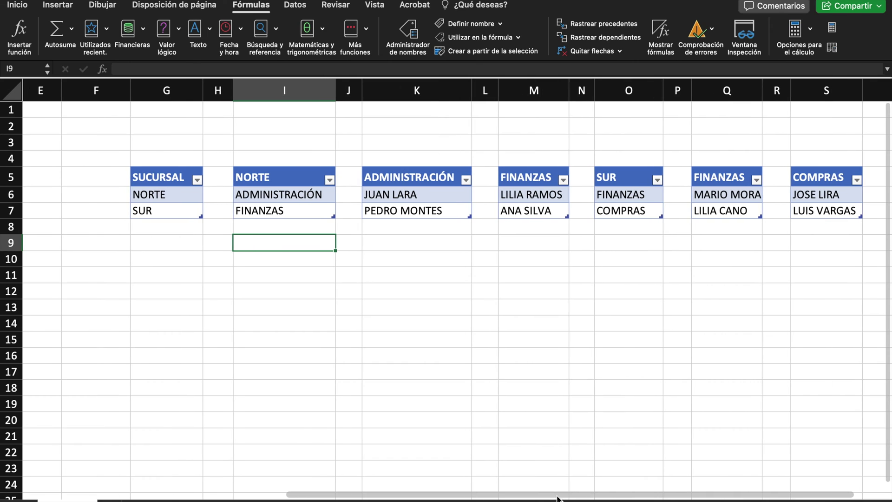
drag(558, 499, 581, 499)
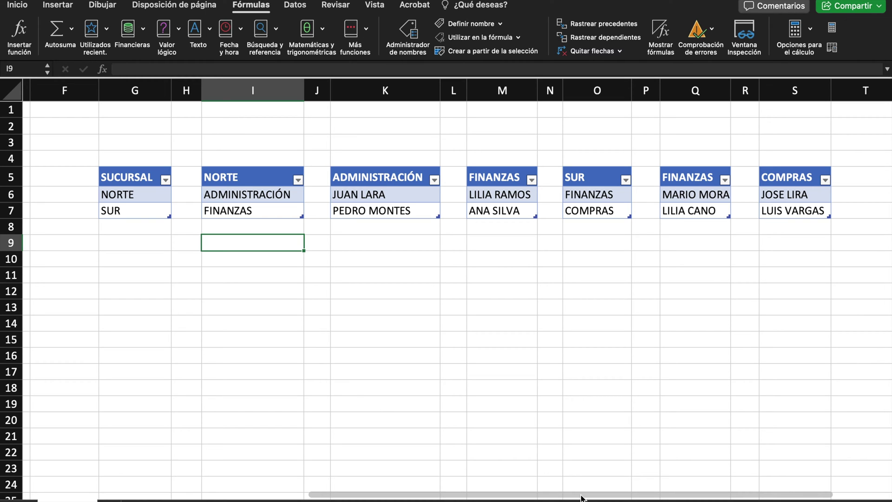
drag(384, 178, 436, 209)
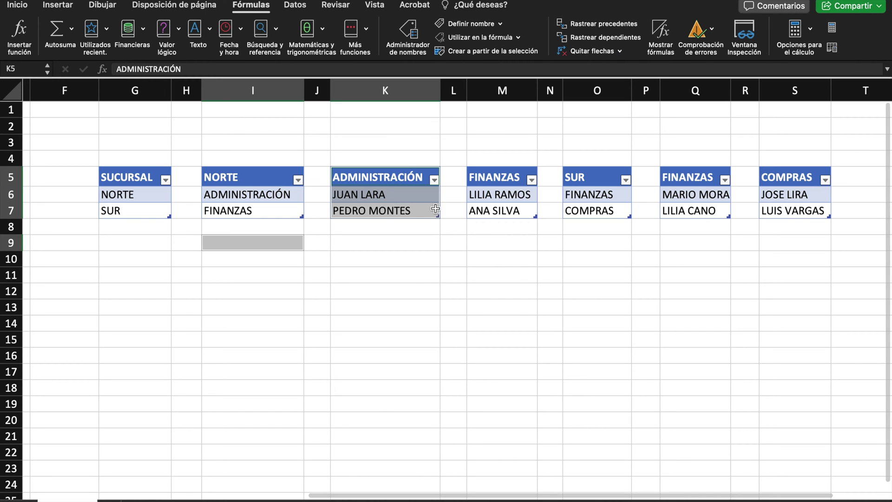
drag(499, 178, 506, 207)
drag(602, 178, 605, 209)
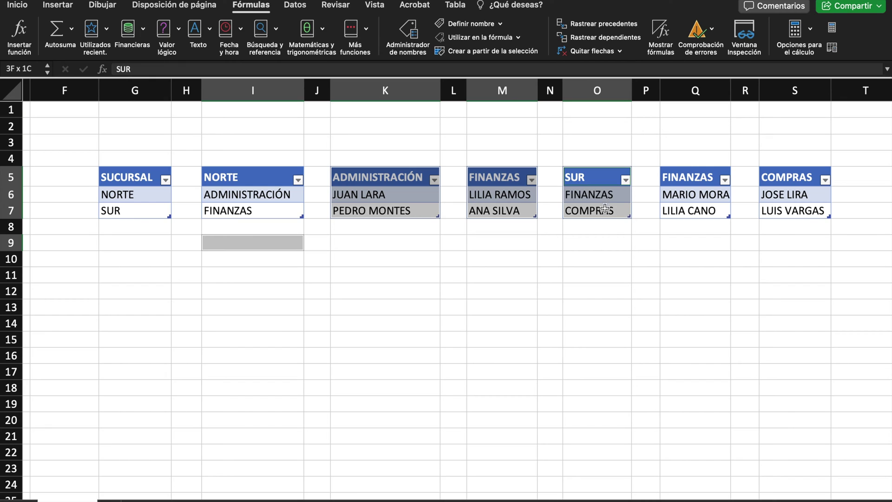
drag(697, 194, 699, 209)
drag(793, 178, 790, 211)
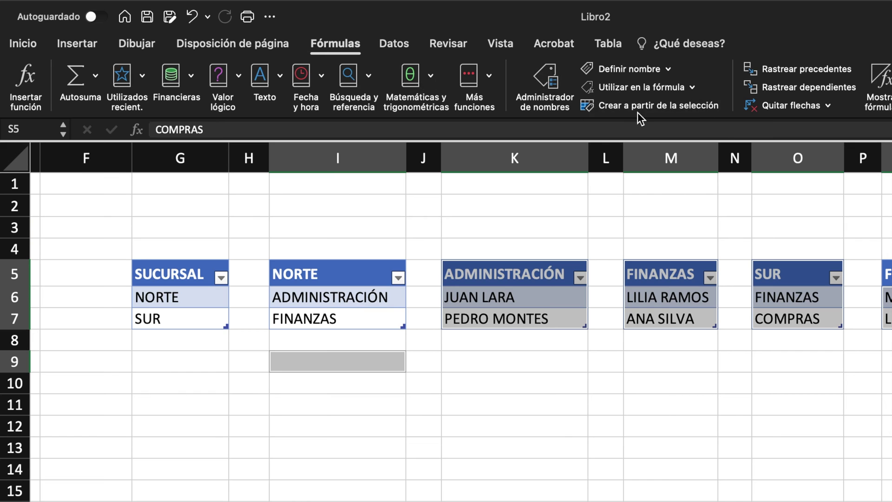
Step: Create names from the top row of the selected tables, cancelling a repeated attempt
click(624, 106)
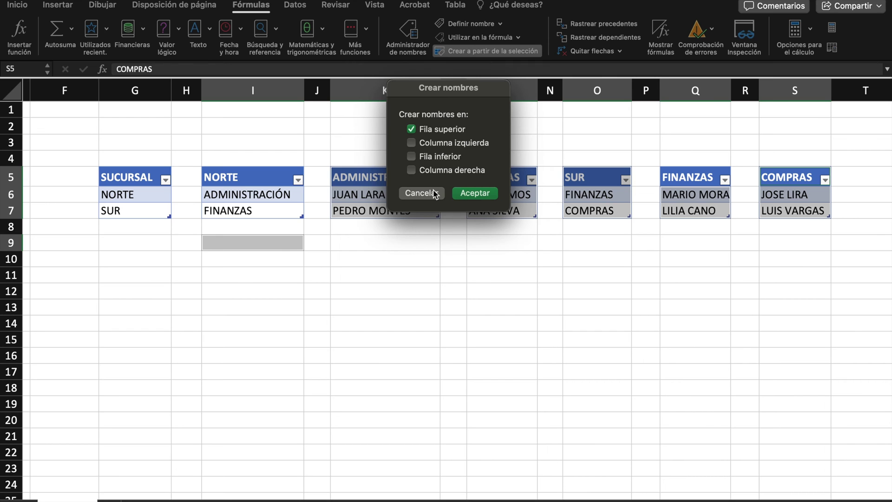
click(640, 296)
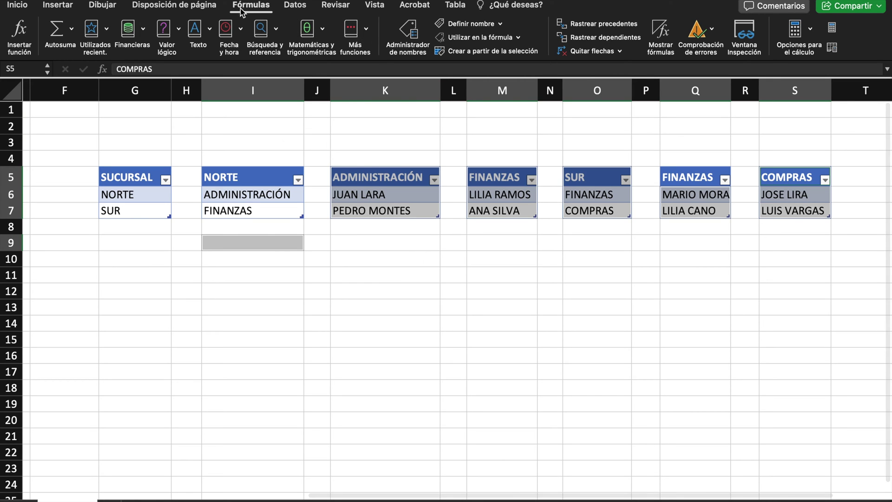
click(472, 53)
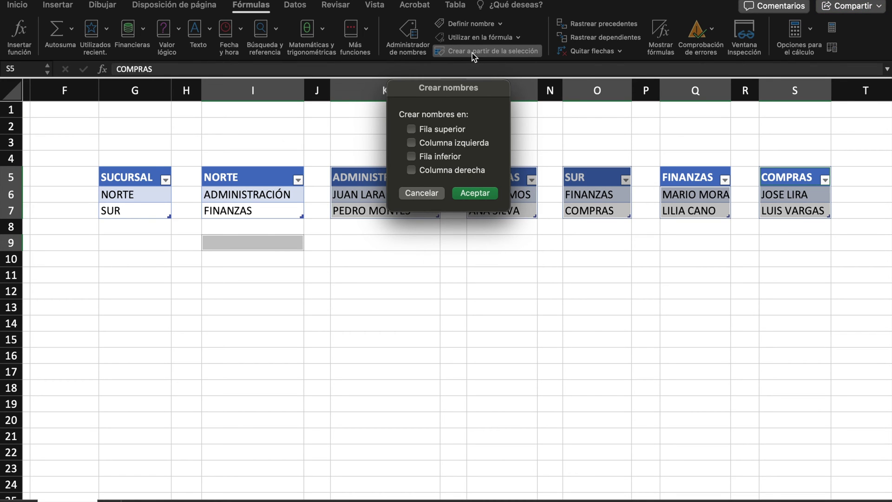
click(439, 130)
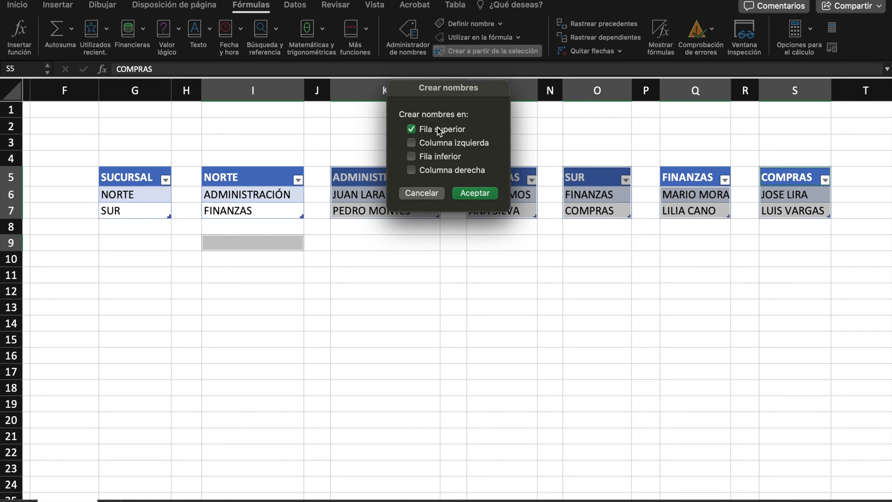
click(435, 198)
click(434, 256)
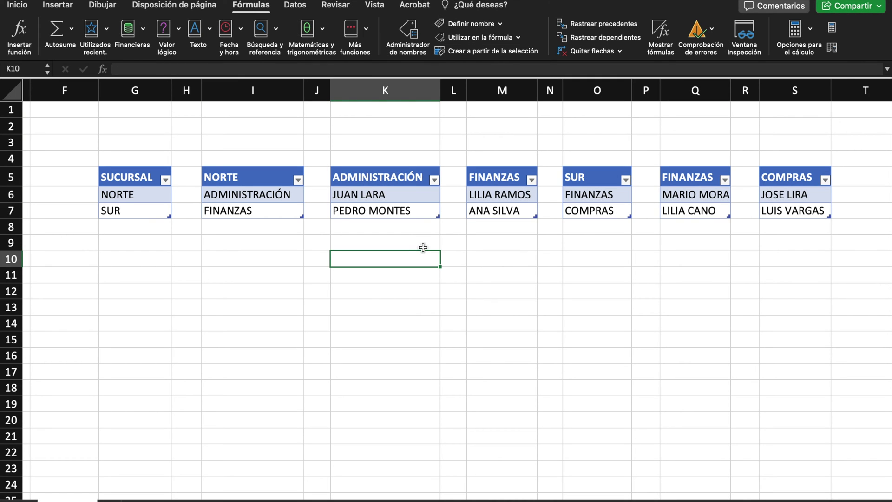
Step: Check the SUR table range by entering the name SUR in the Name Box
drag(599, 175, 603, 211)
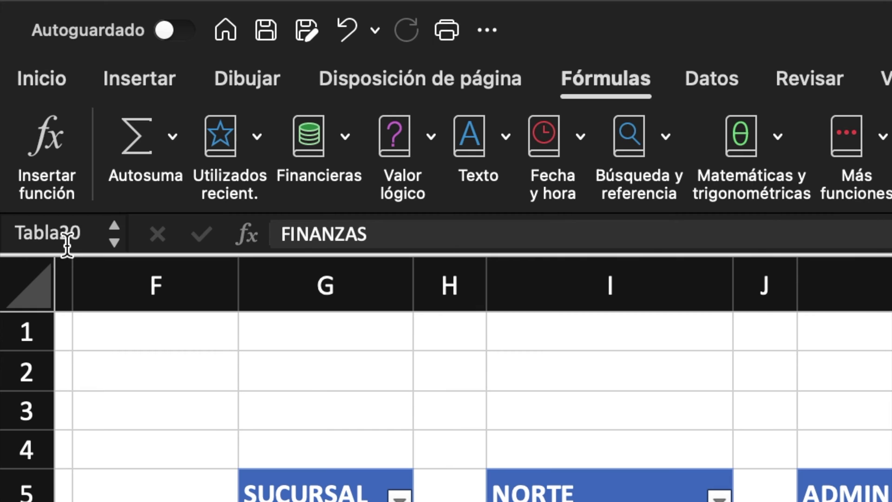
click(35, 70)
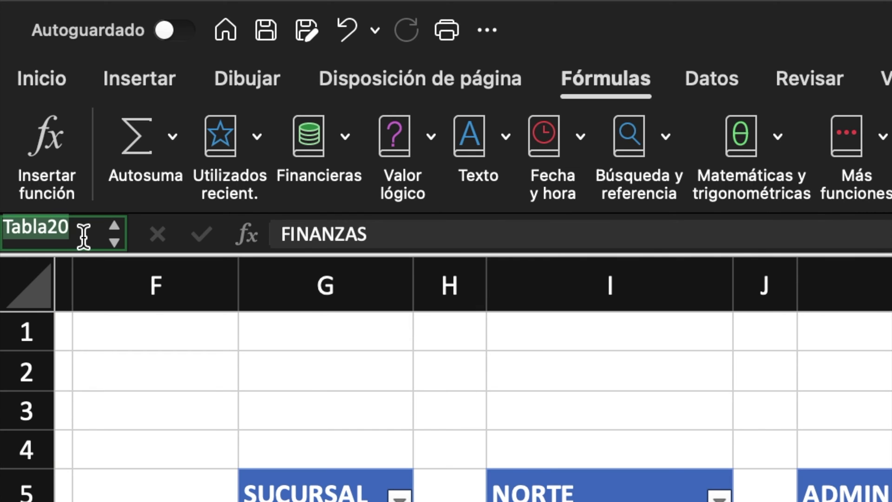
text(SUR)
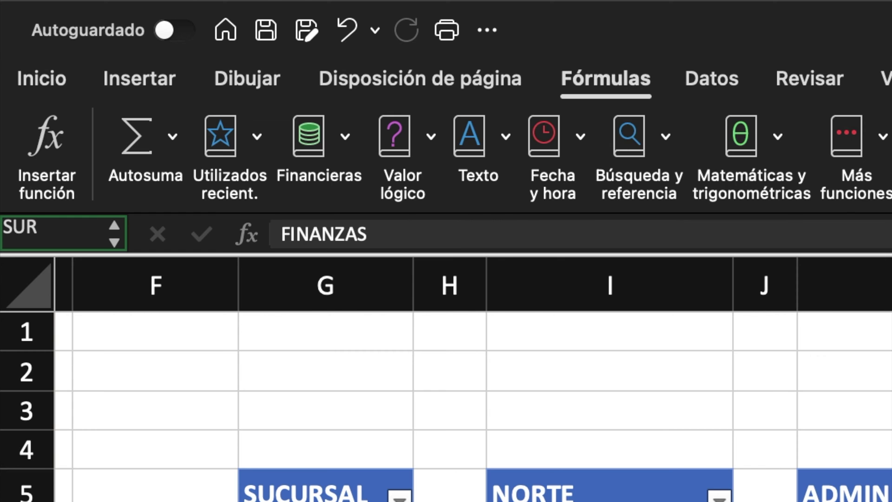
key(Return)
click(352, 275)
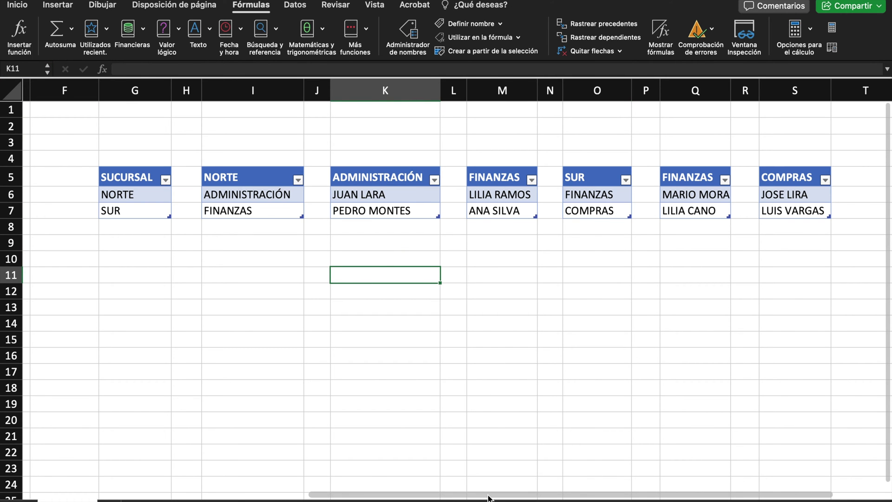
drag(488, 493, 253, 478)
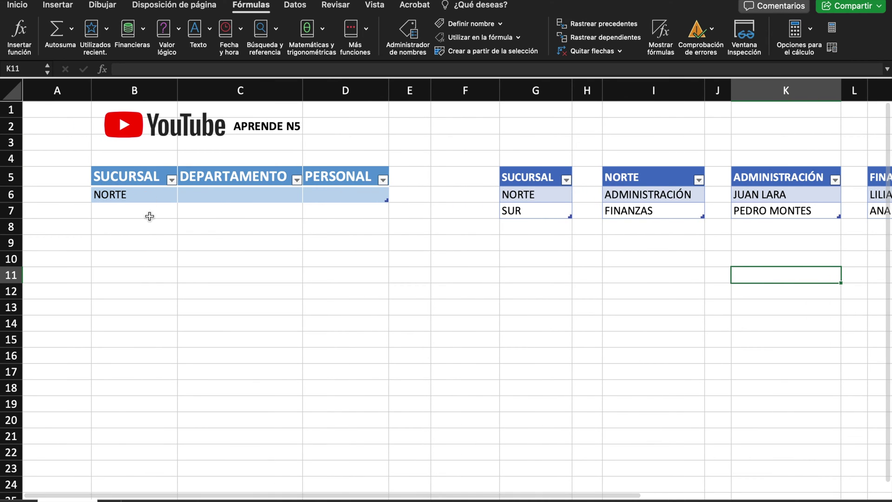
Step: Choose SUR as the branch in SUCURSAL cell B6
click(229, 192)
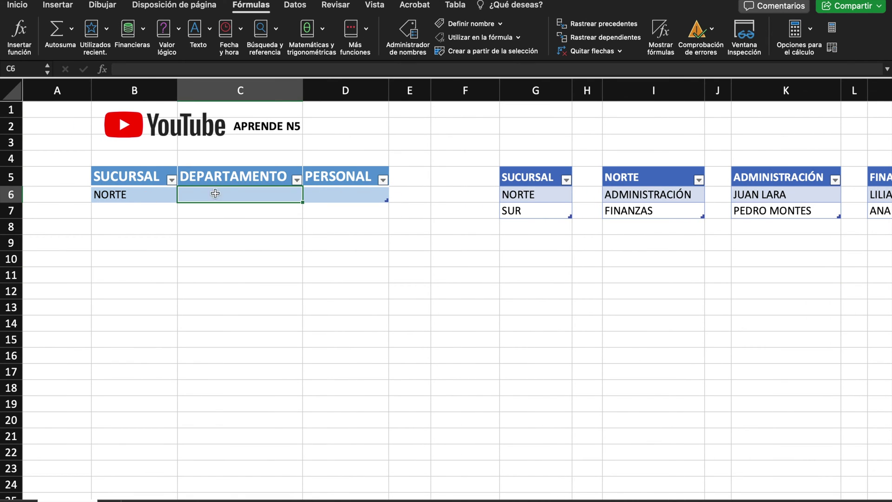
click(160, 198)
click(181, 198)
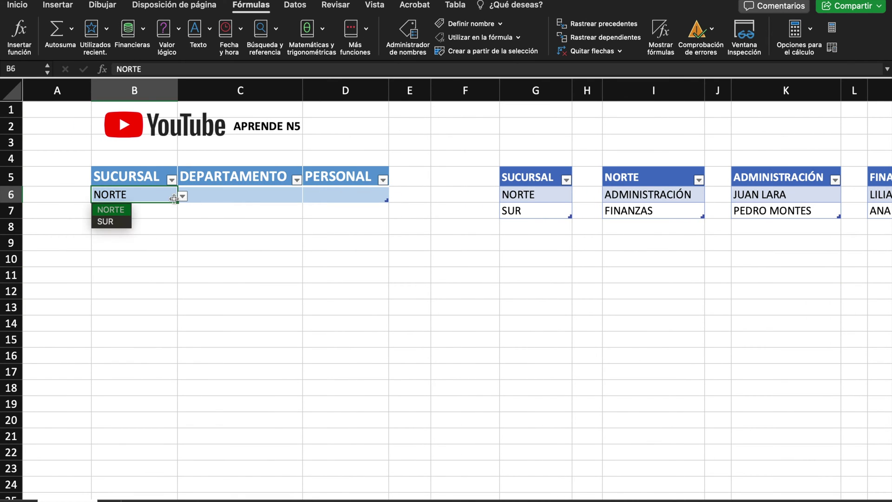
click(121, 222)
click(222, 199)
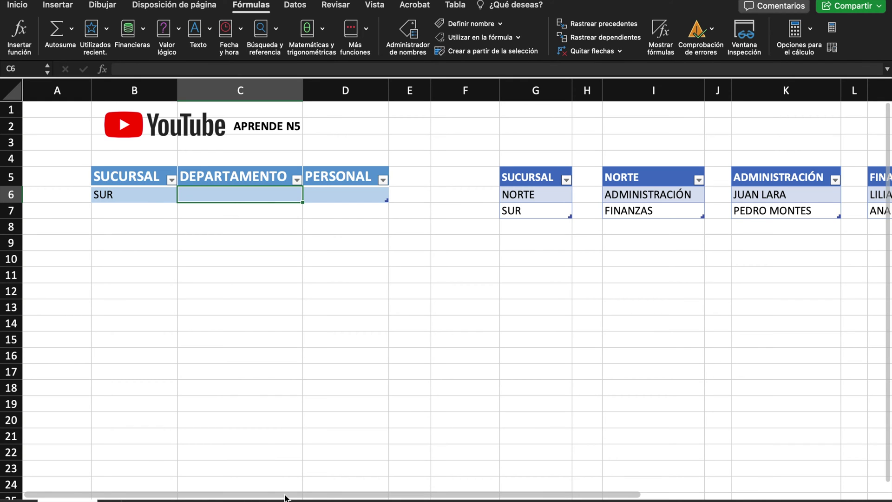
Step: Inspect the FINANZAS and ADMINISTRACIÓN entries in the SUR and NORTE tables
drag(285, 496, 525, 470)
click(688, 201)
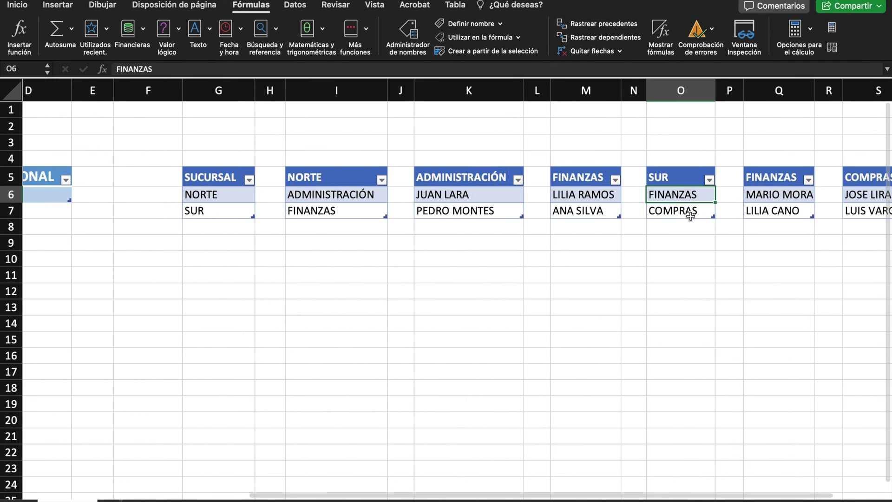
click(690, 226)
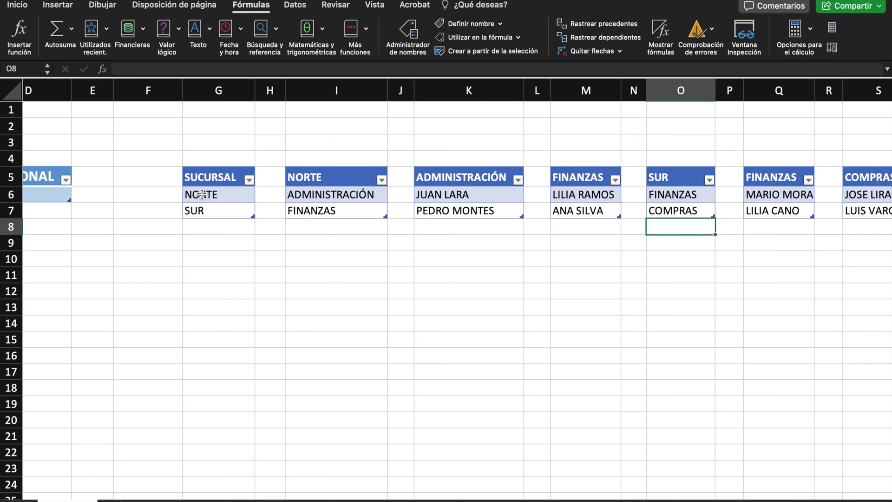
click(328, 192)
click(327, 211)
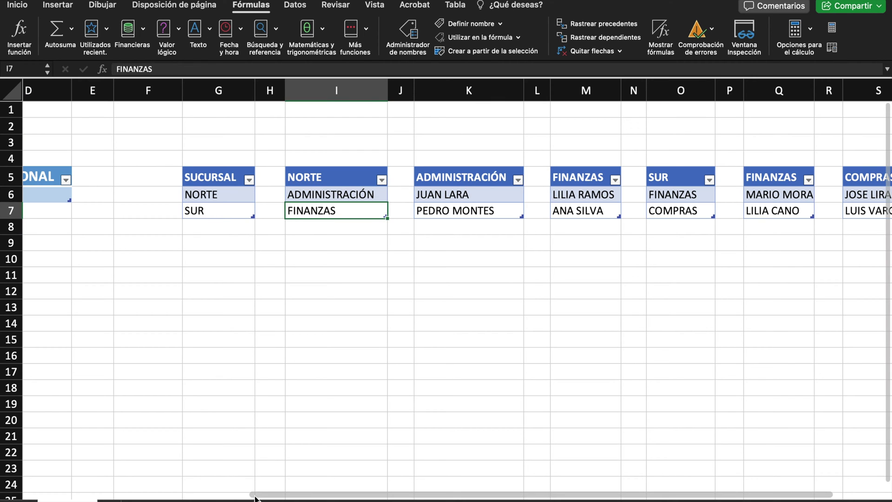
drag(270, 496, 29, 493)
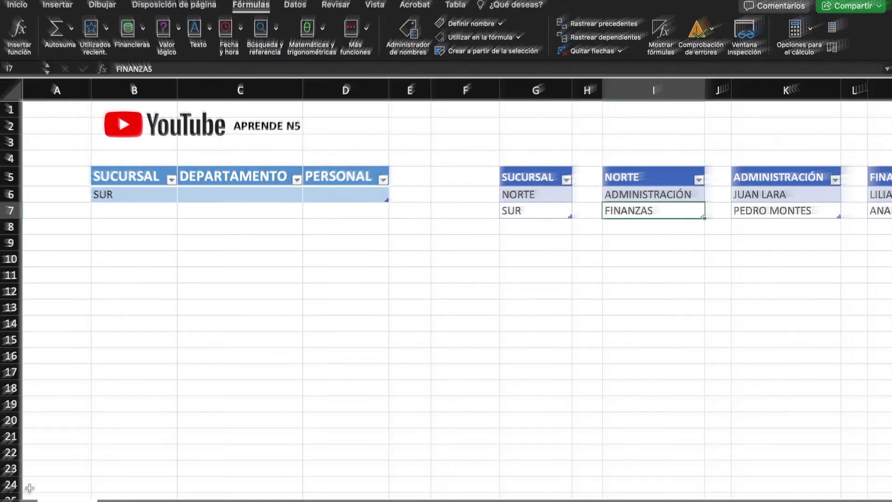
Step: Open data validation for C6 and allow values from a Lista
click(296, 6)
click(241, 197)
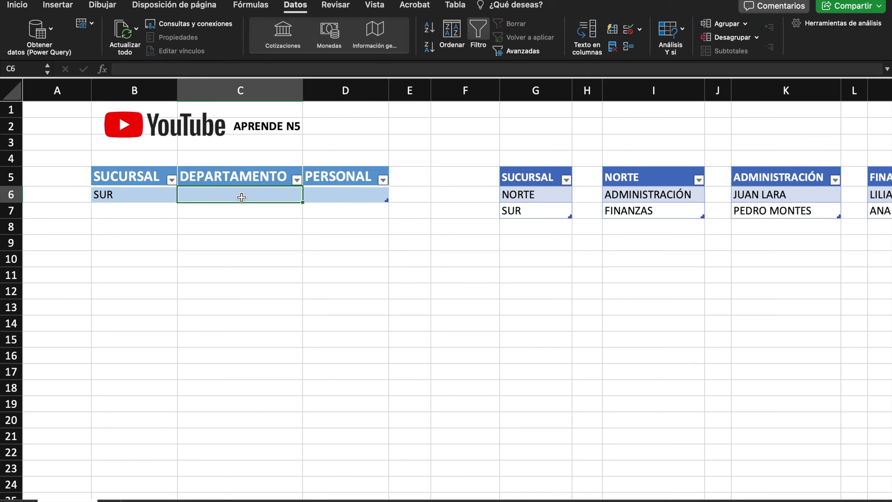
click(641, 31)
click(668, 45)
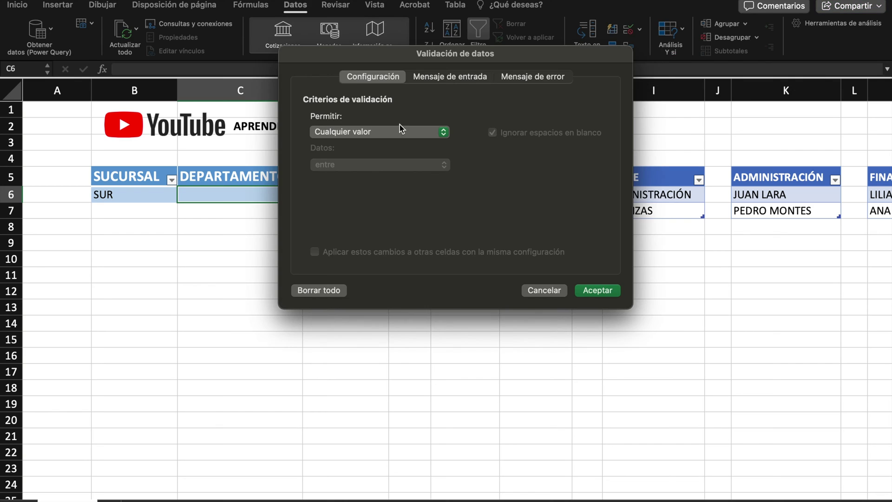
click(442, 132)
click(347, 173)
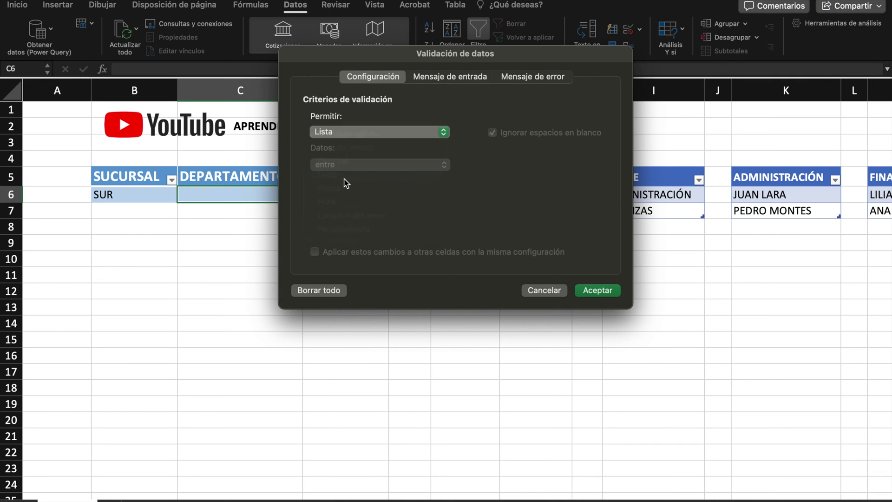
Step: Set the list source to =INDIRECTO($B$6) and apply the validation
click(337, 198)
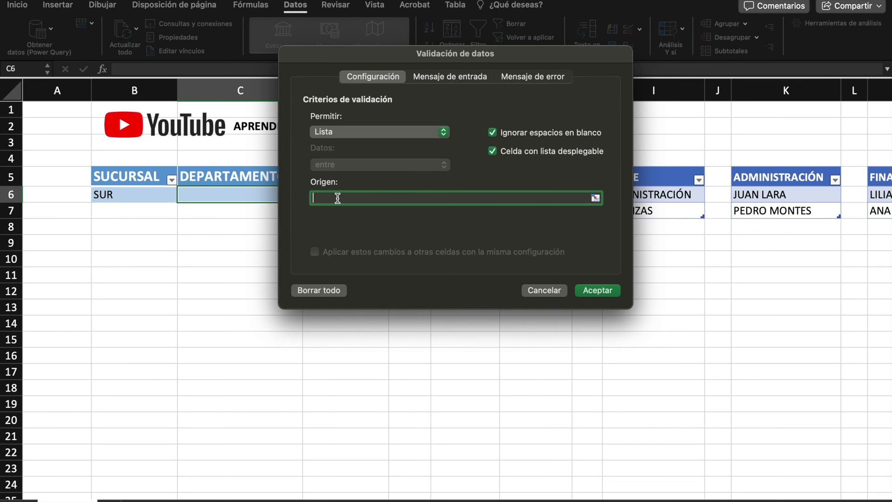
text(=INDI)
text(RECTO()
drag(443, 59, 531, 39)
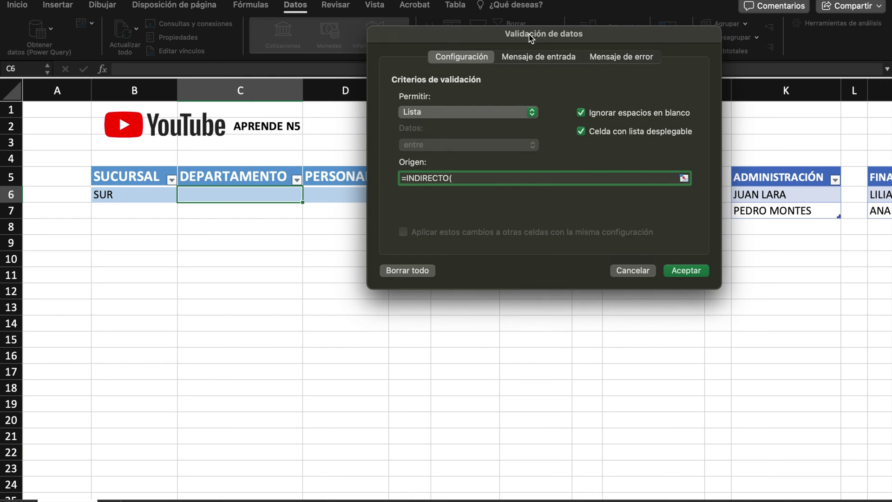
click(130, 195)
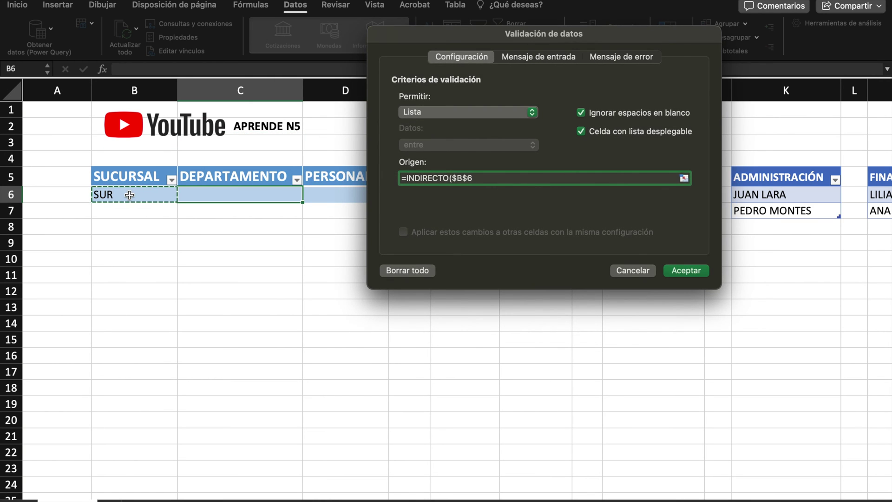
text())
drag(533, 35, 563, 257)
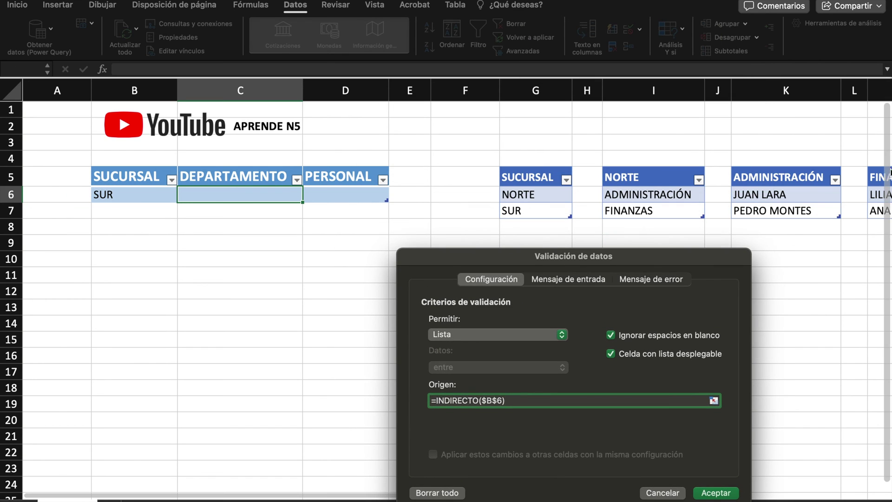
drag(544, 257, 506, 107)
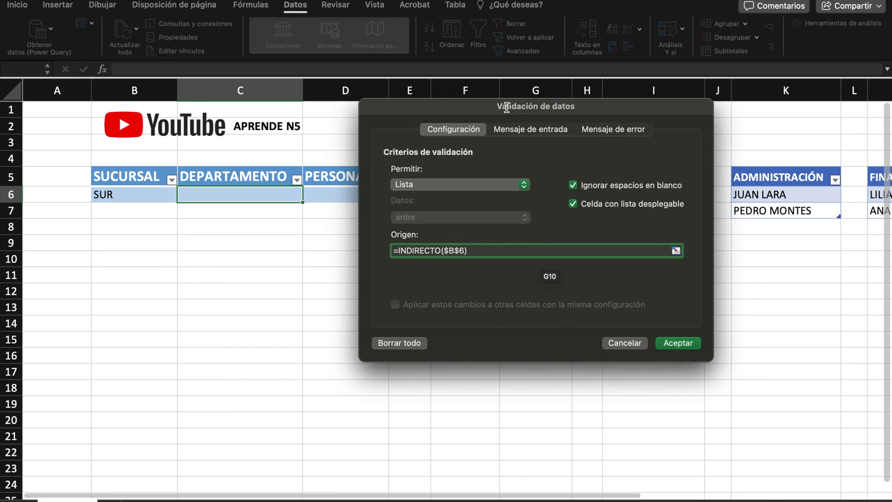
click(687, 345)
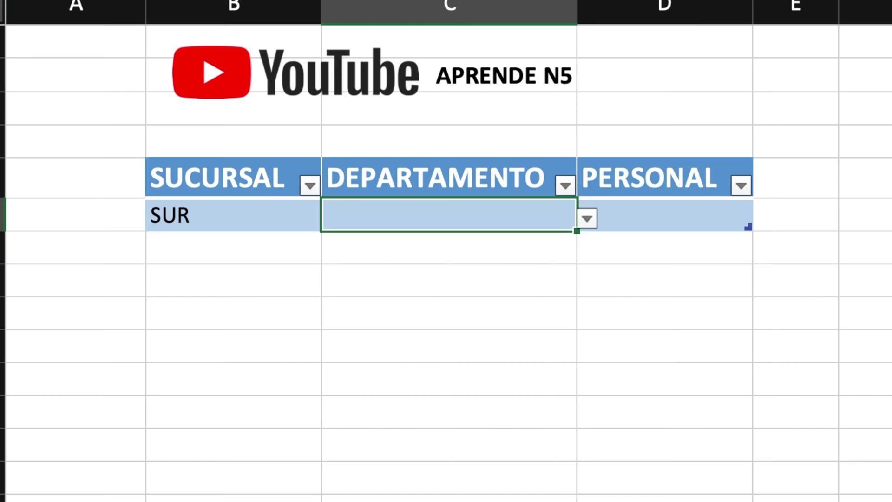
Step: Check C6's department options for SUR, then change the branch in B6 to NORTE
click(587, 218)
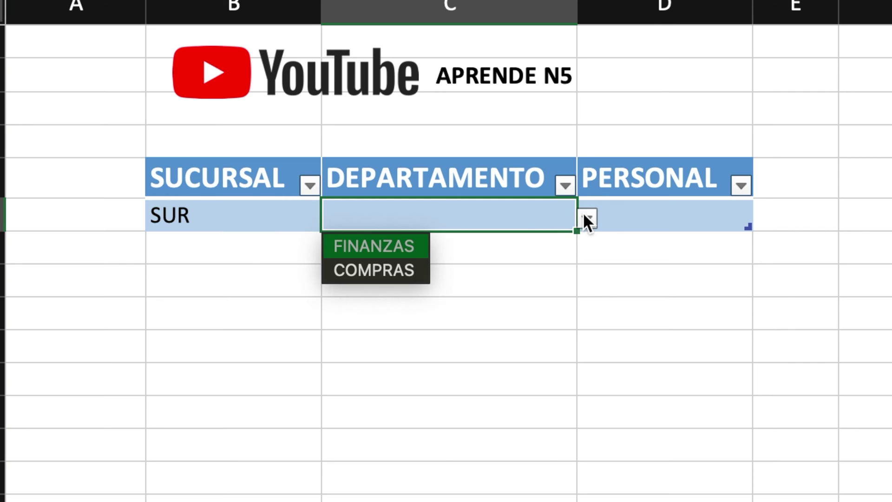
click(521, 309)
click(289, 223)
click(332, 219)
click(211, 245)
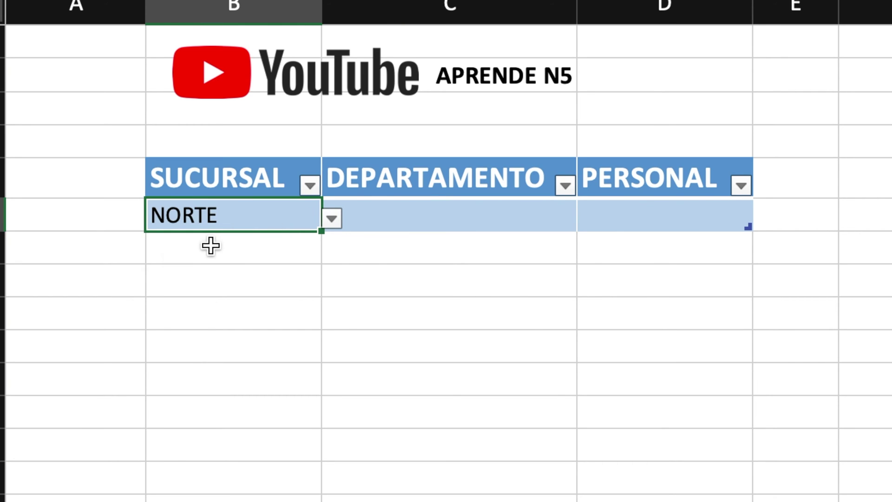
Step: Pick ADMINISTRACIÓN from C6's NORTE-dependent department list
click(476, 221)
click(587, 219)
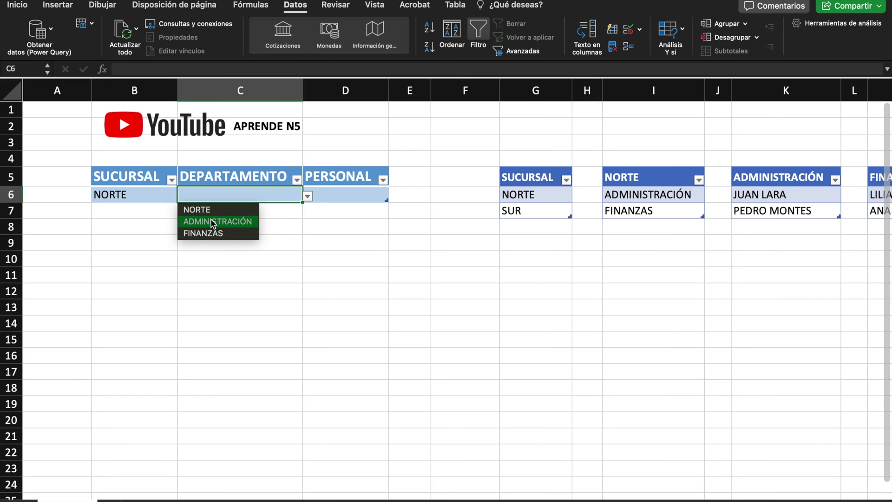
click(211, 219)
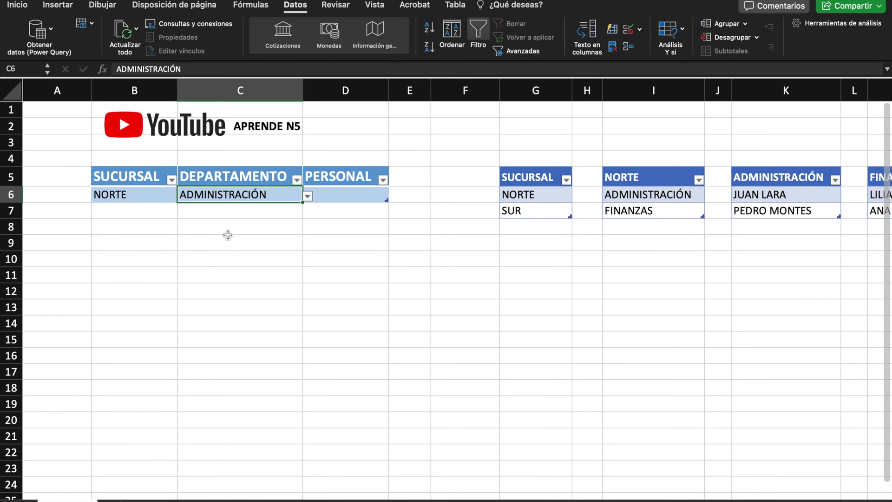
click(227, 235)
click(233, 212)
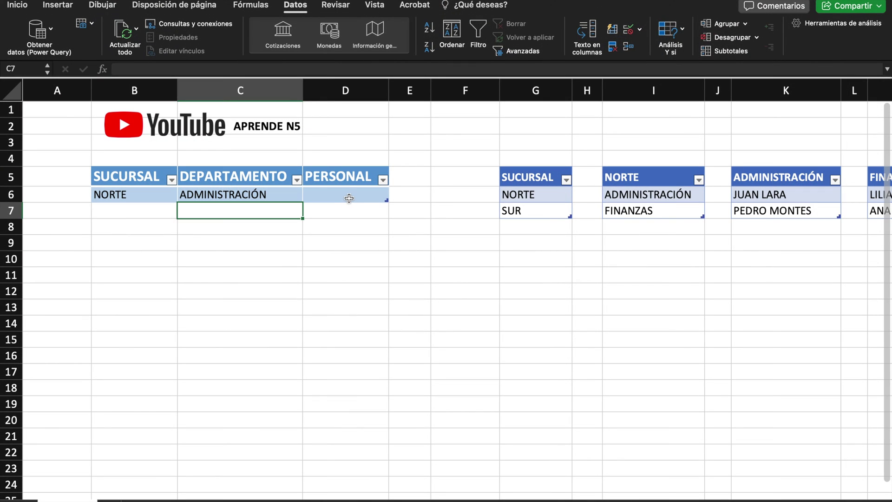
Step: Set the SUCURSAL cell B6 to SUR from its dropdown
click(349, 198)
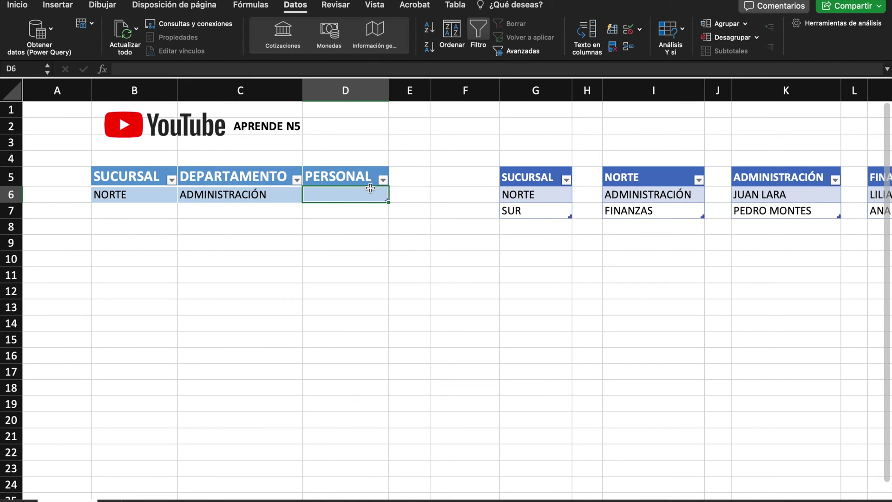
click(263, 199)
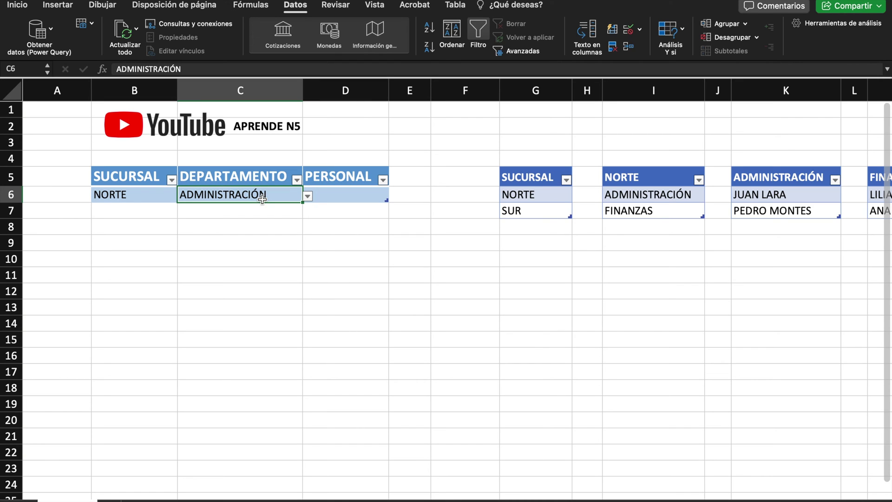
click(134, 198)
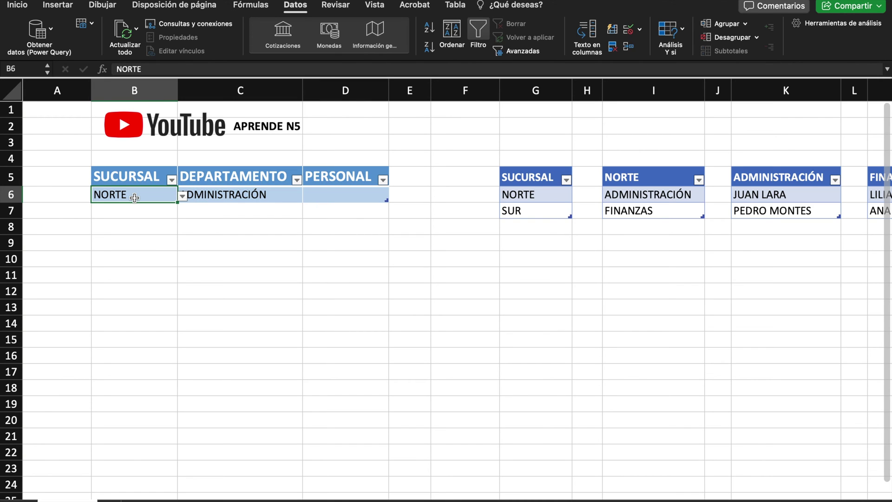
click(182, 196)
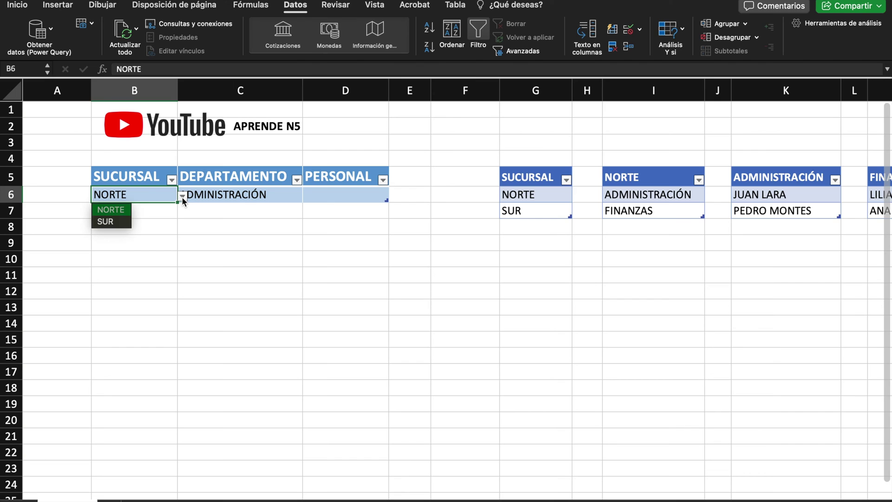
click(126, 222)
Step: Choose COMPRAS from C6's SUR department list, then select the PERSONAL cell D6
click(260, 197)
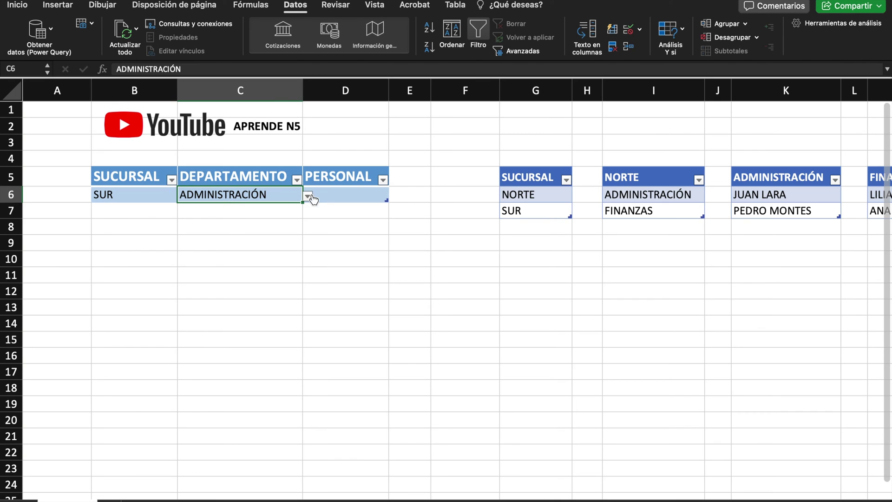
click(308, 195)
click(217, 222)
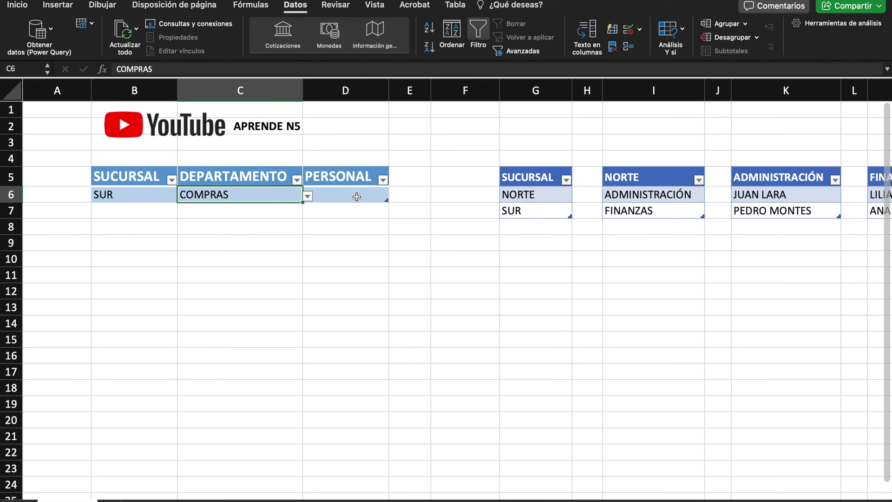
click(356, 197)
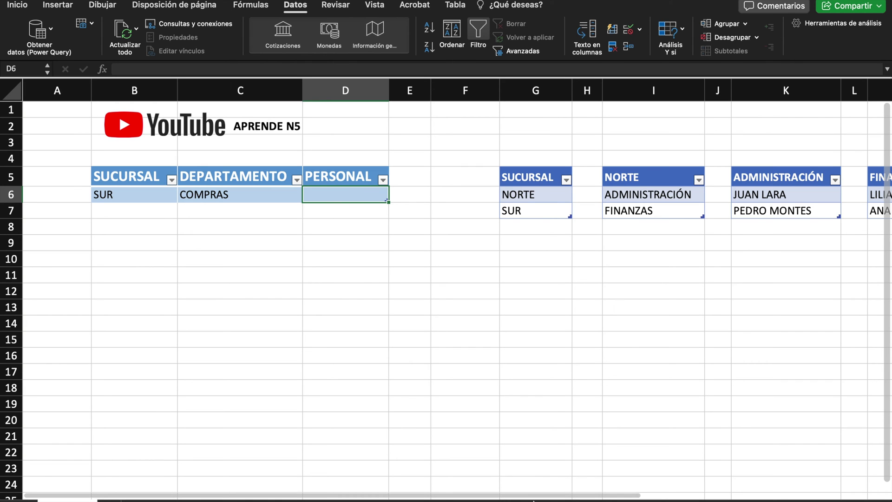
drag(538, 495, 799, 476)
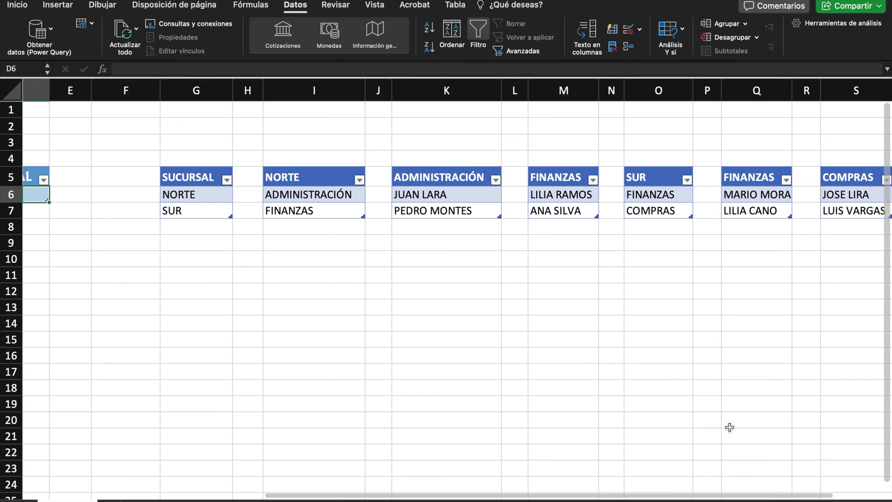
Step: Prefix NORTE_ to the K5 header, making it NORTE_ADMINISTRACIÓN
click(431, 178)
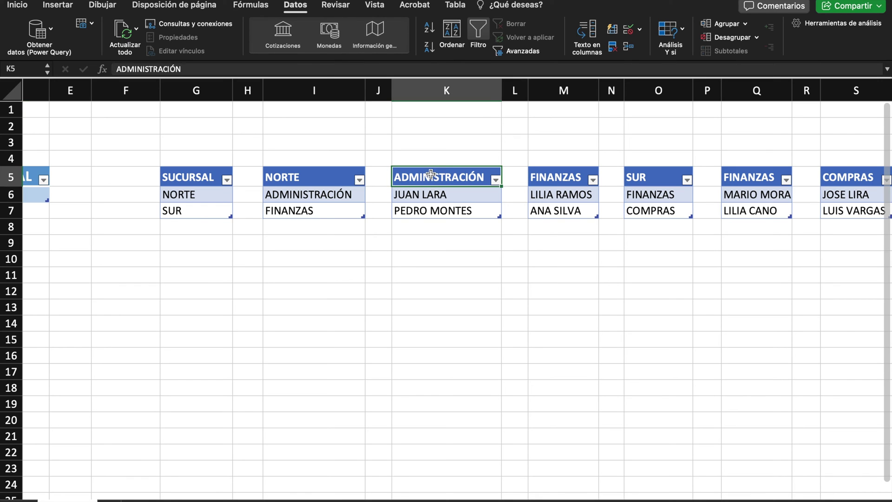
click(545, 179)
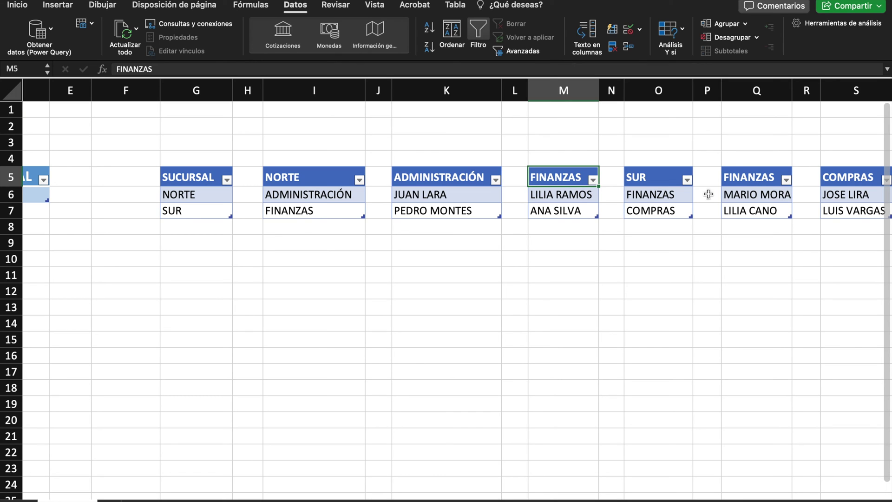
click(430, 179)
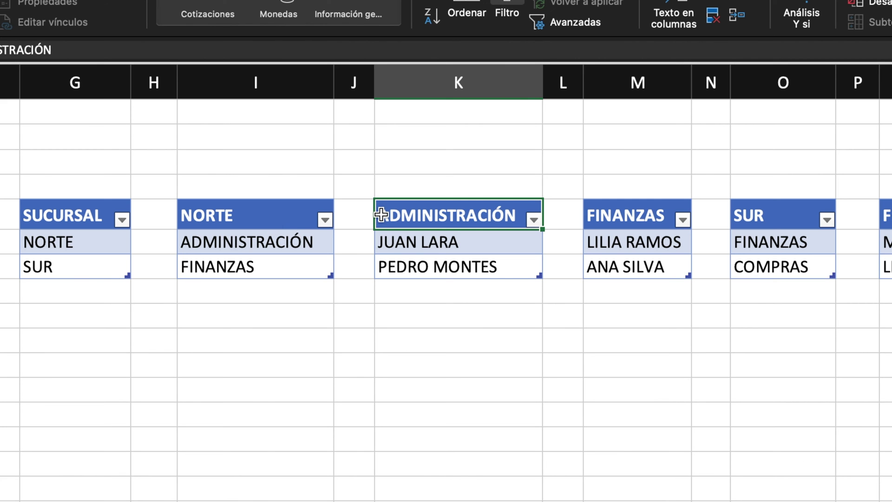
double_click(428, 214)
click(379, 216)
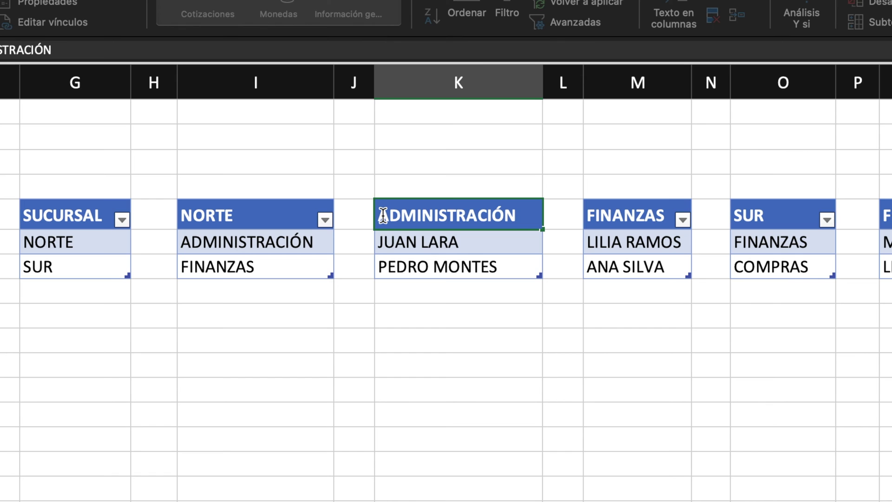
text(NORTE)
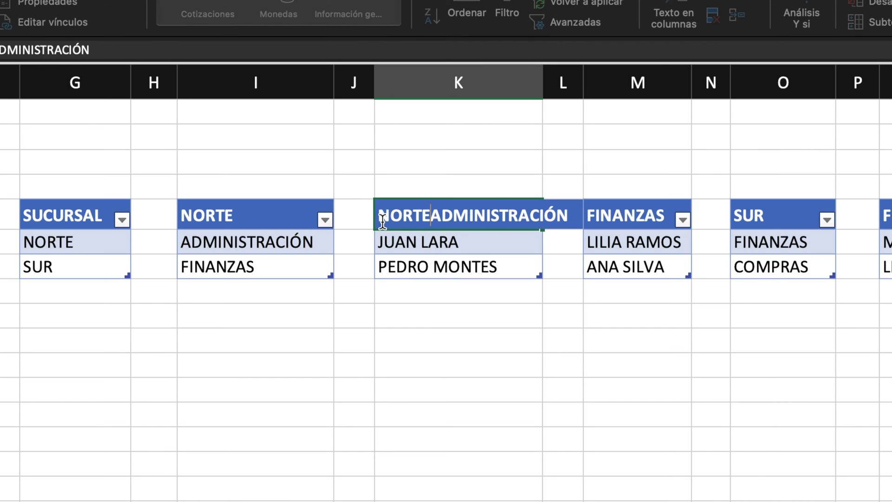
text(_)
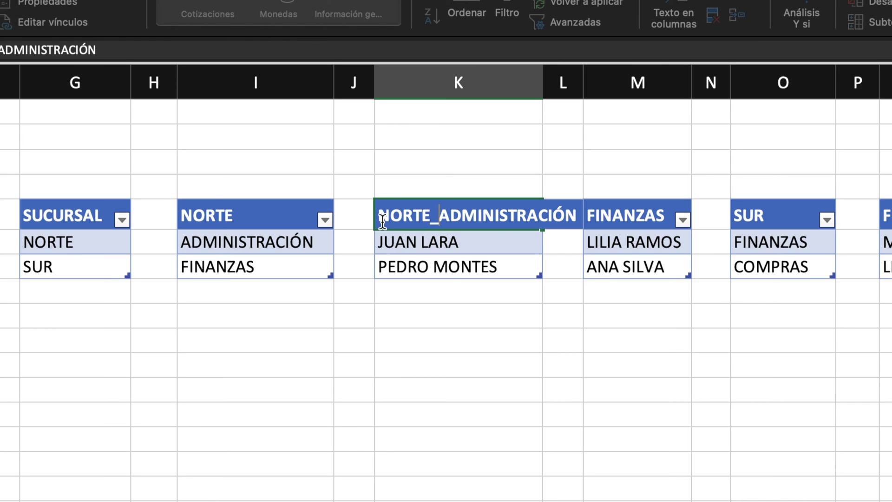
key(Return)
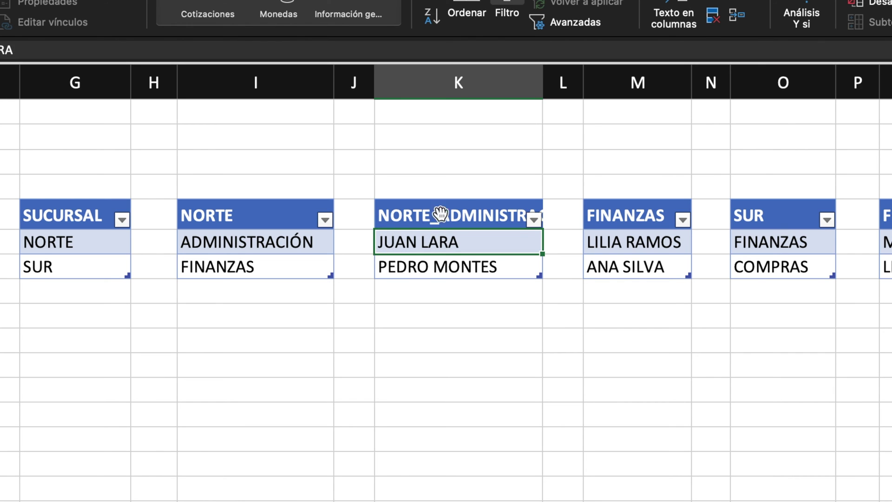
Step: Rename the M5 header to NORTE_FINANZAS and check both renamed headers
click(597, 217)
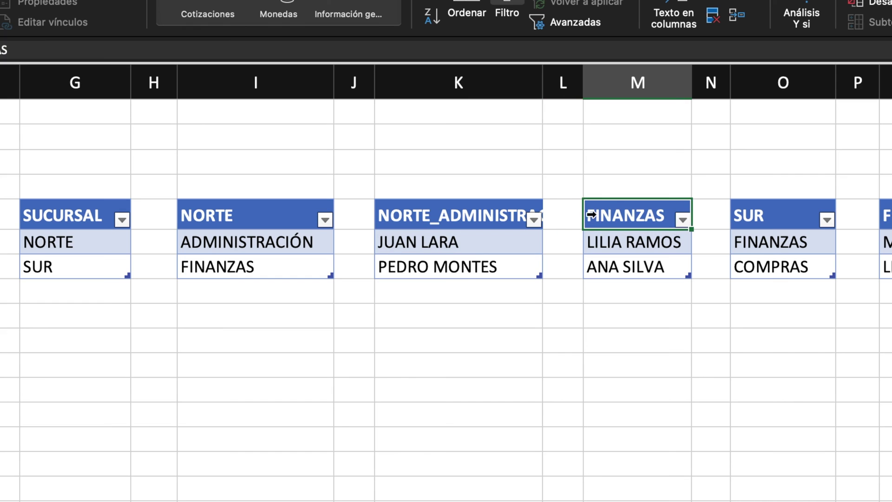
double_click(600, 217)
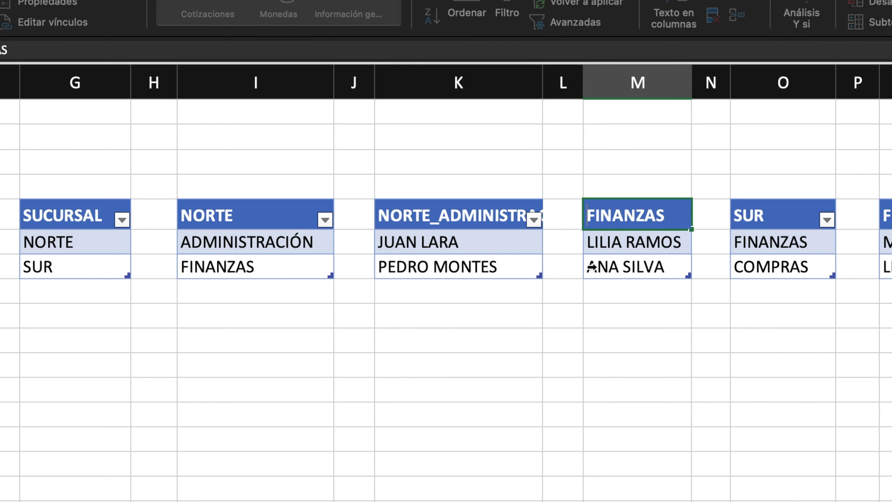
text(NORTE_)
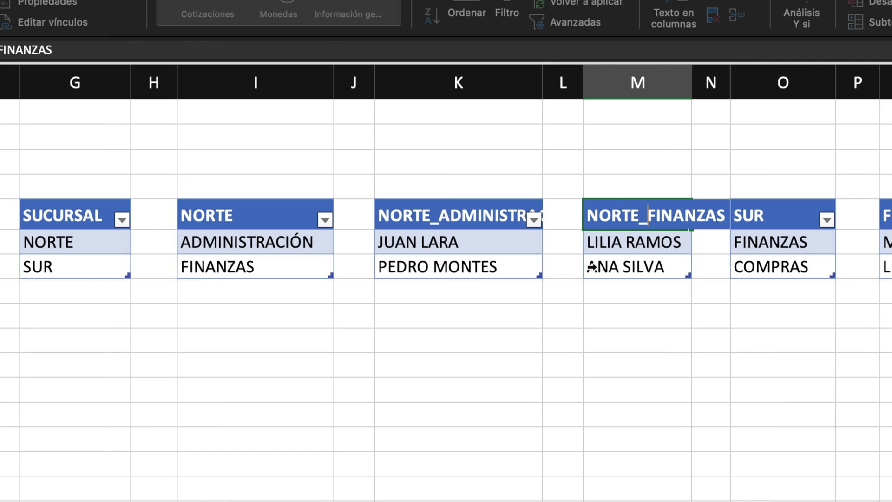
text(FI)
key(BackSpace)
key(BackSpace)
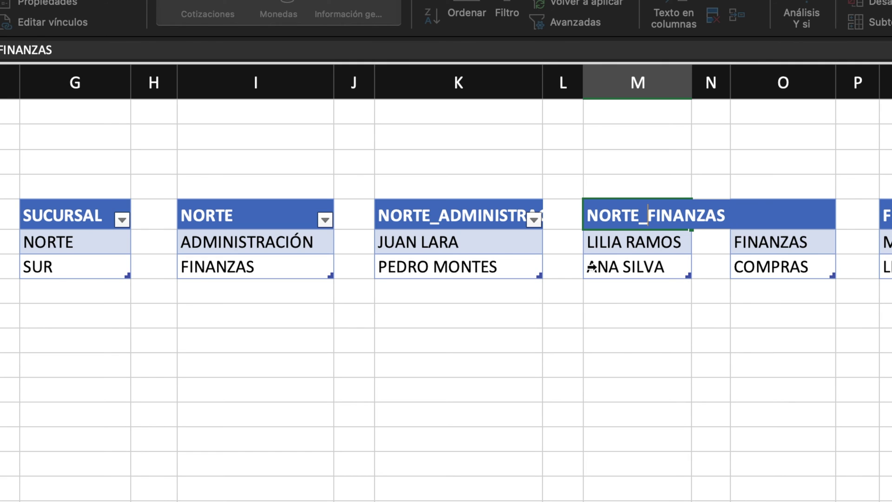
key(Return)
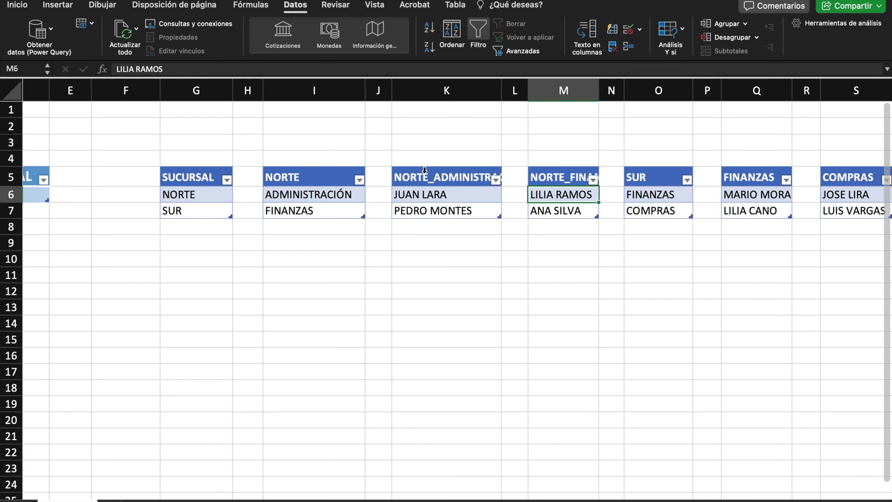
click(425, 175)
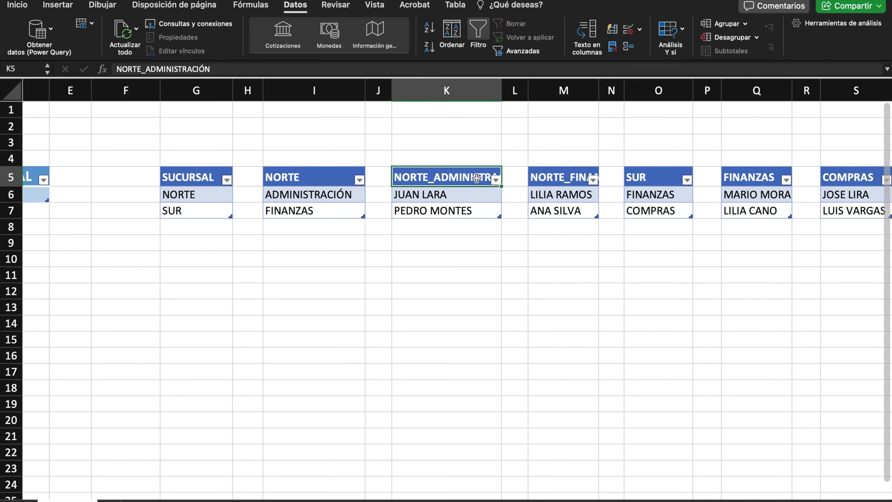
click(563, 175)
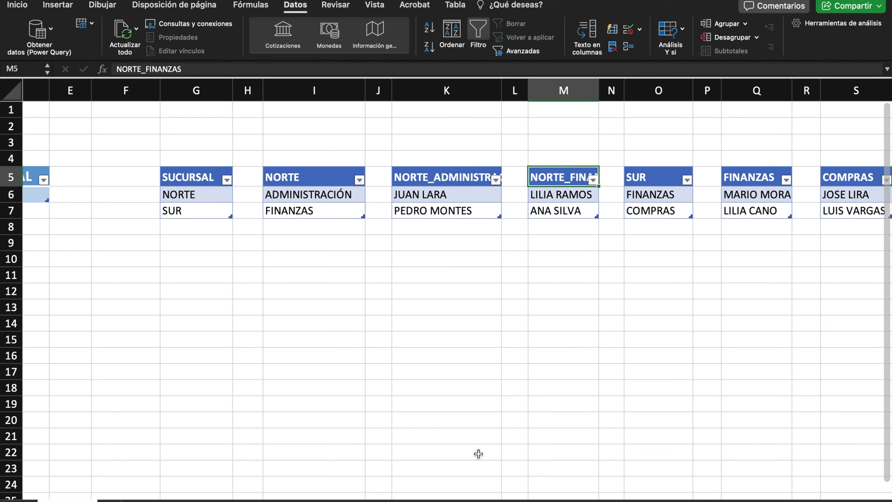
Step: Prefix SUR_ to the Q5 header, making it SUR_FINANZAS
scroll(439, 487, right, 2)
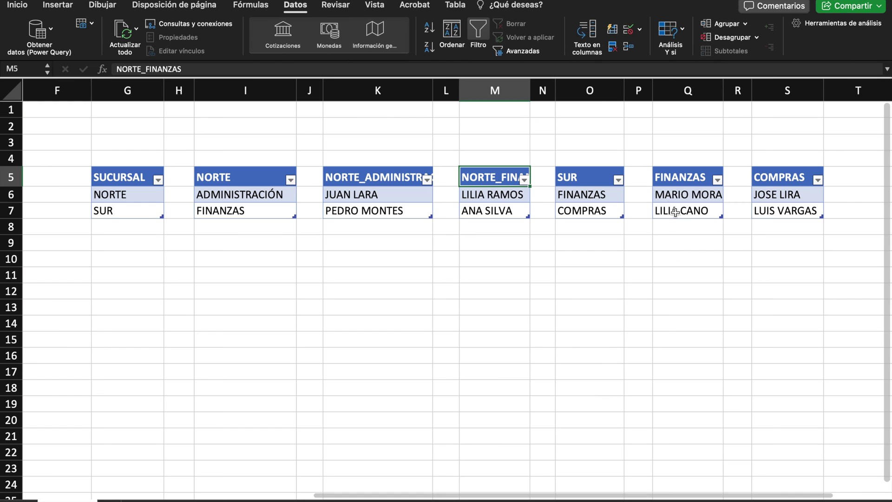
click(664, 181)
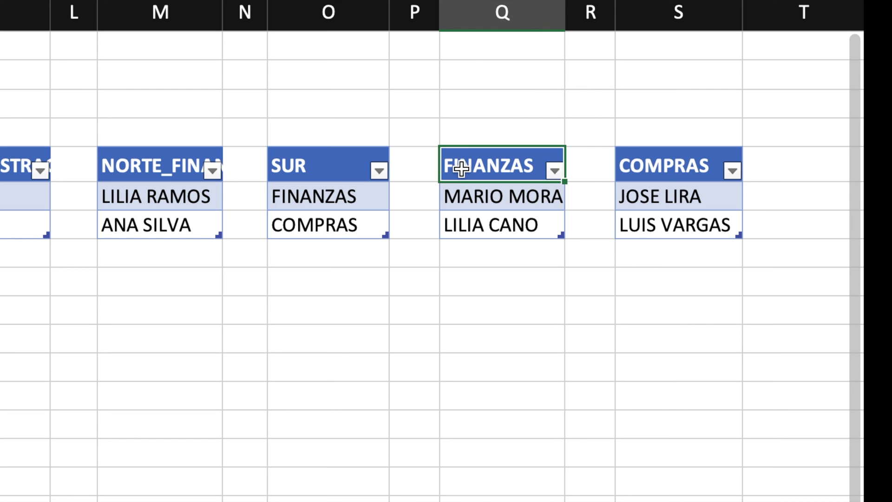
click(447, 166)
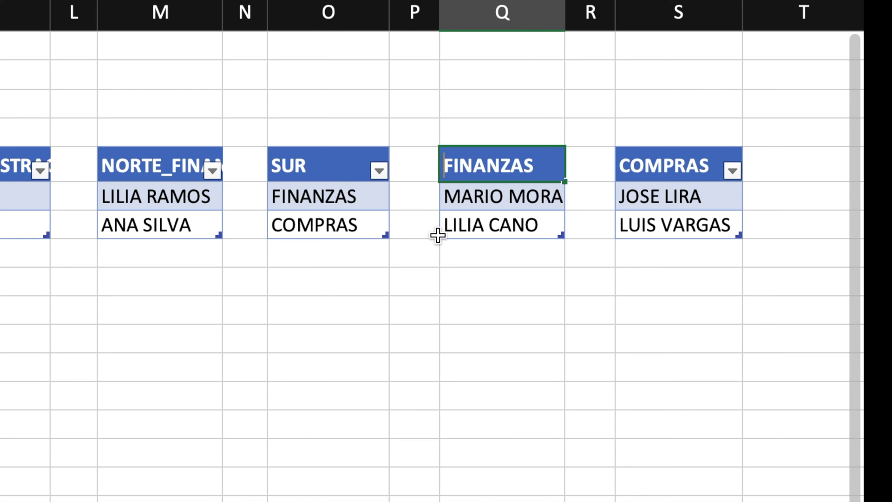
text(SU)
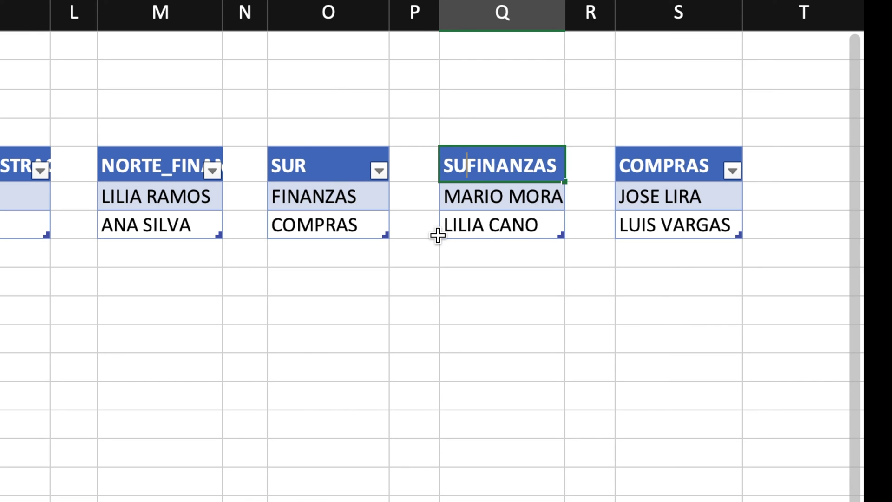
text(R_)
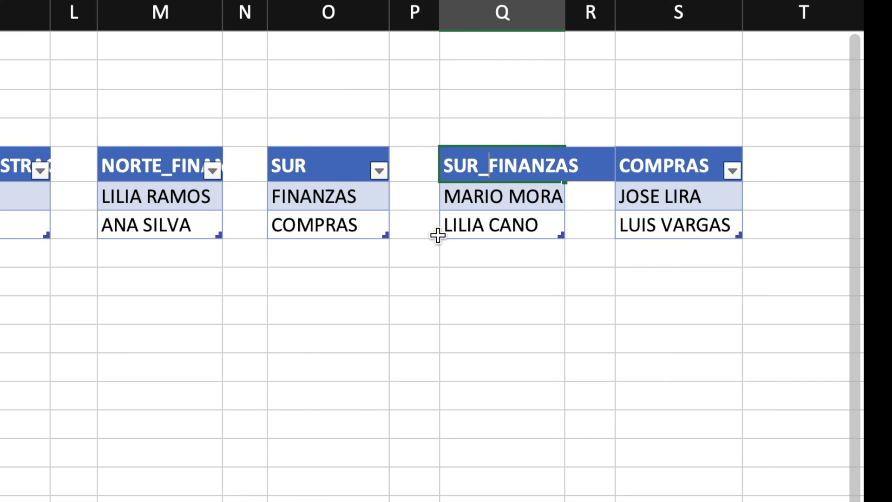
key(Return)
Step: Prefix SUR_ to the S5 header, making it SUR_COMPRAS
click(664, 160)
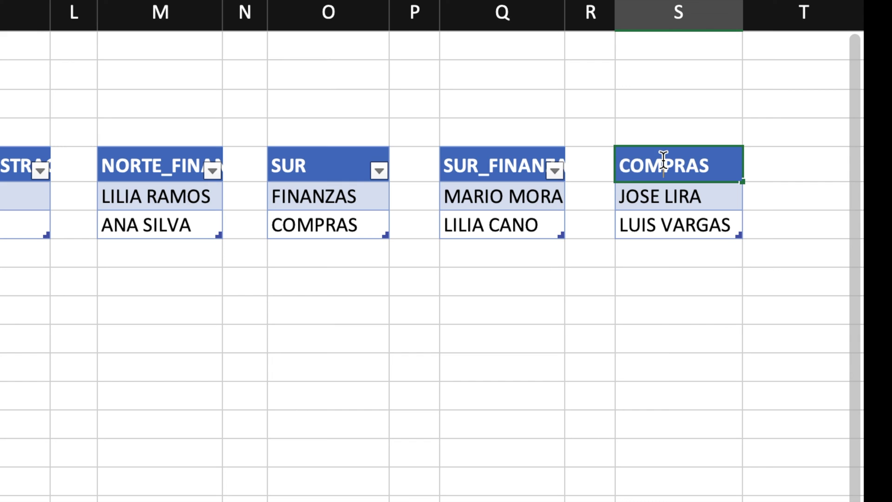
double_click(621, 164)
text(SUR_)
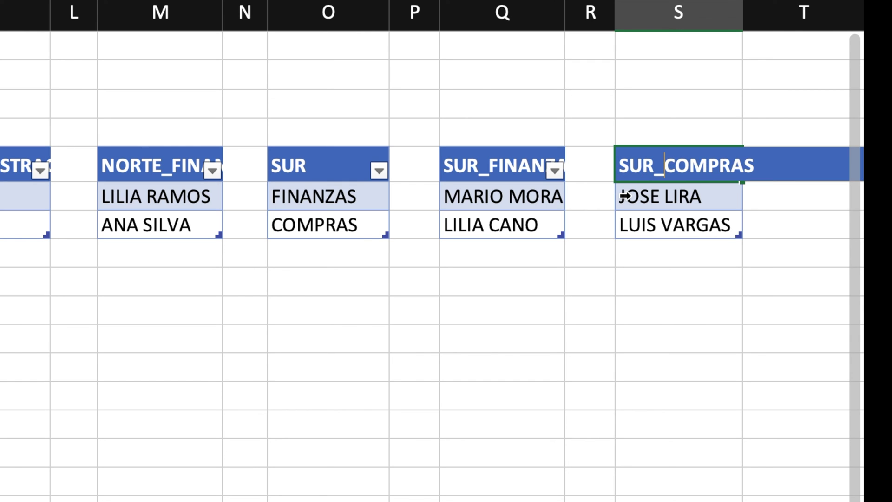
key(Return)
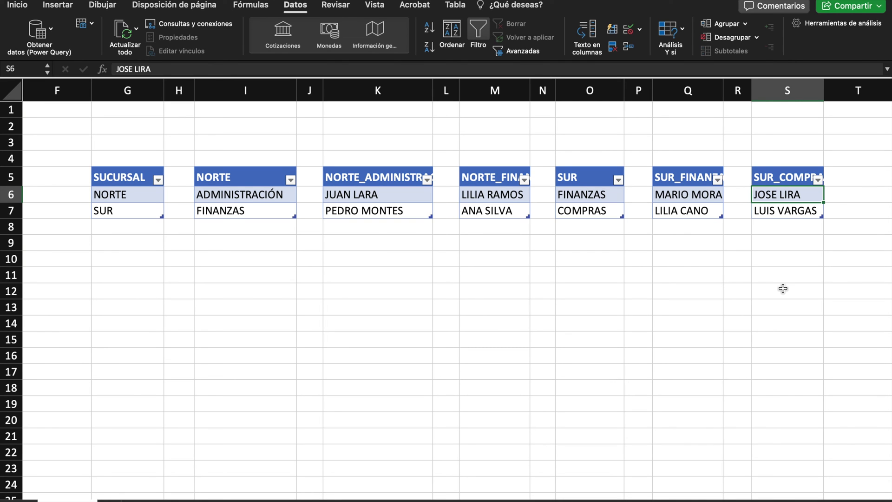
drag(687, 497, 276, 496)
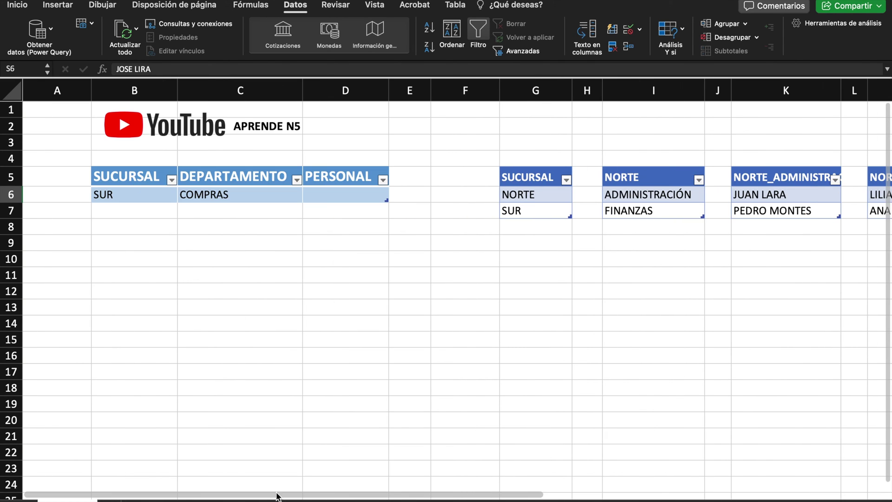
click(330, 190)
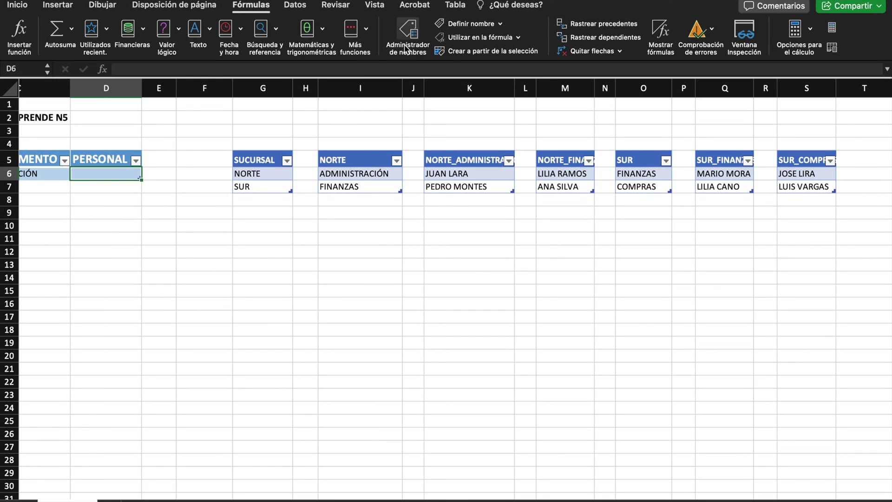
click(409, 42)
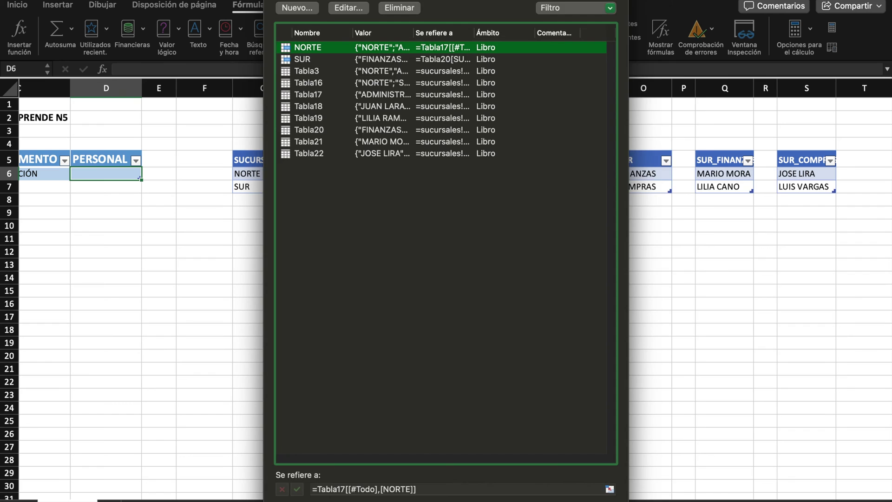
drag(566, 81, 410, 242)
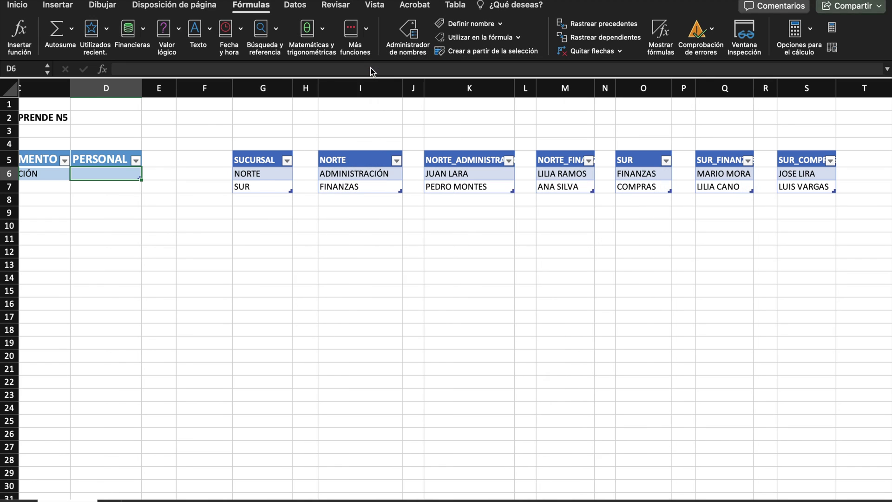
click(370, 66)
click(362, 260)
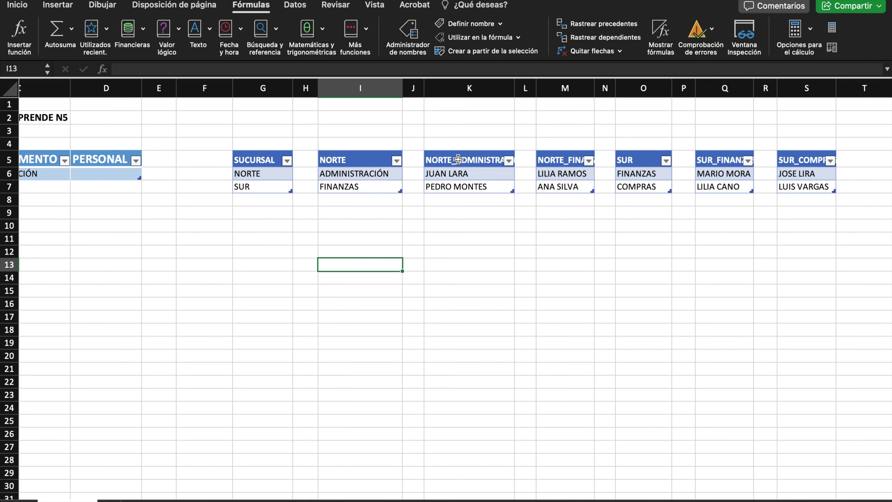
Step: Select K5:K7, M5:M7, Q5:Q7 and S5:S7 and create names from their top-row headers
drag(458, 159, 466, 190)
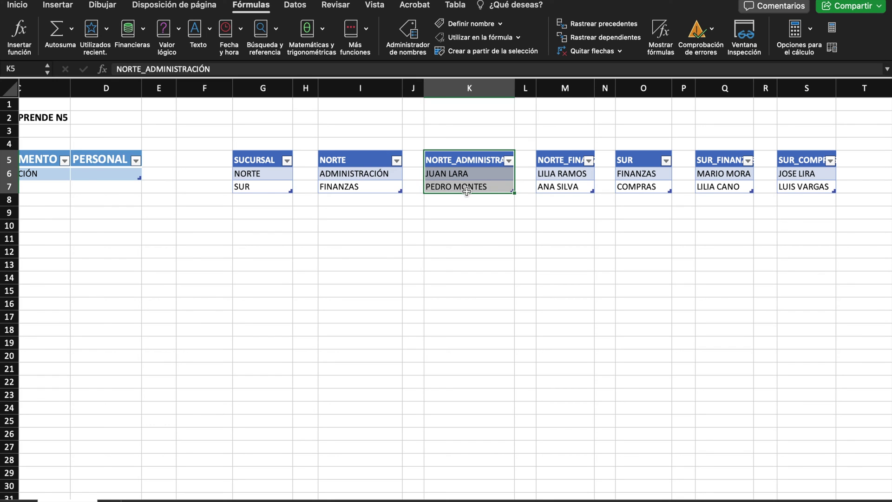
drag(576, 159, 573, 186)
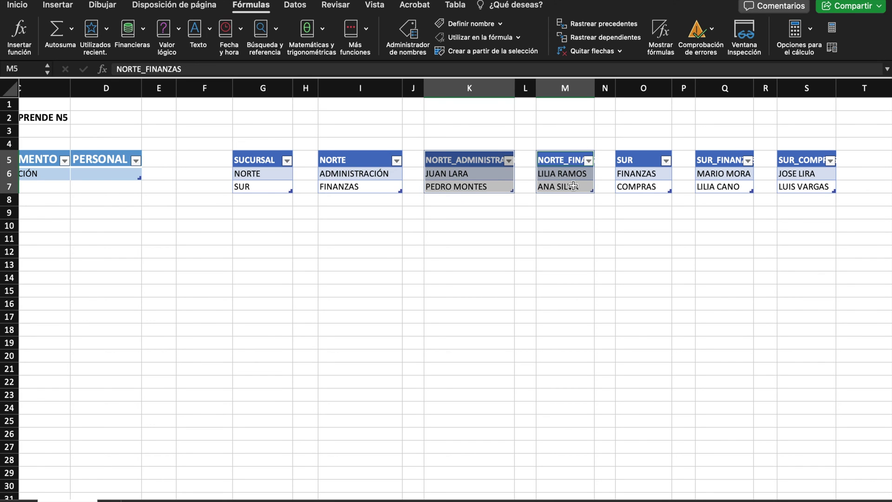
drag(715, 160, 723, 189)
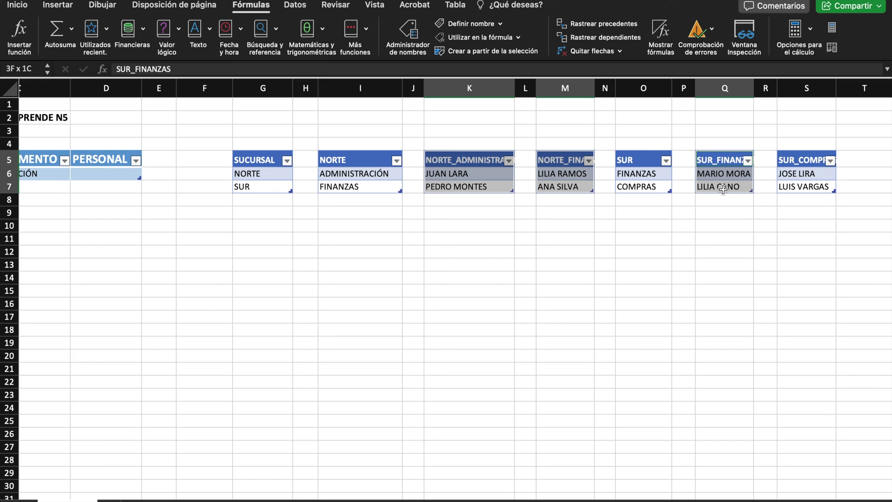
drag(799, 159, 804, 187)
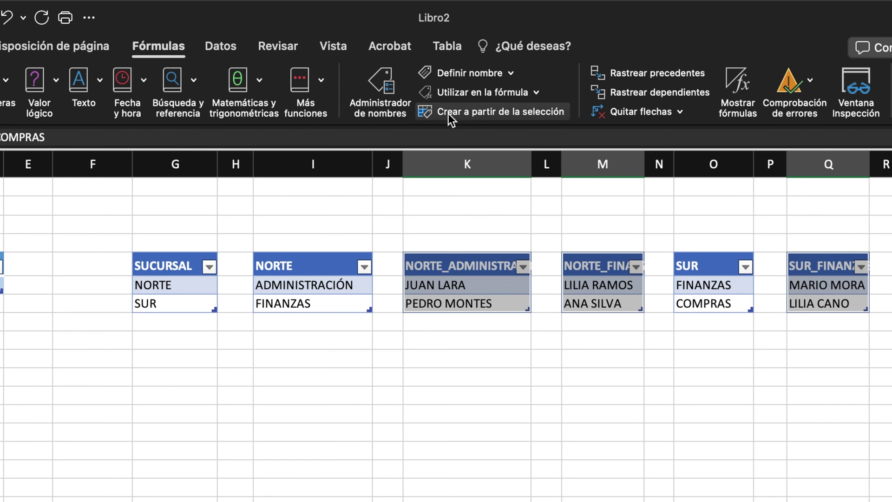
click(483, 113)
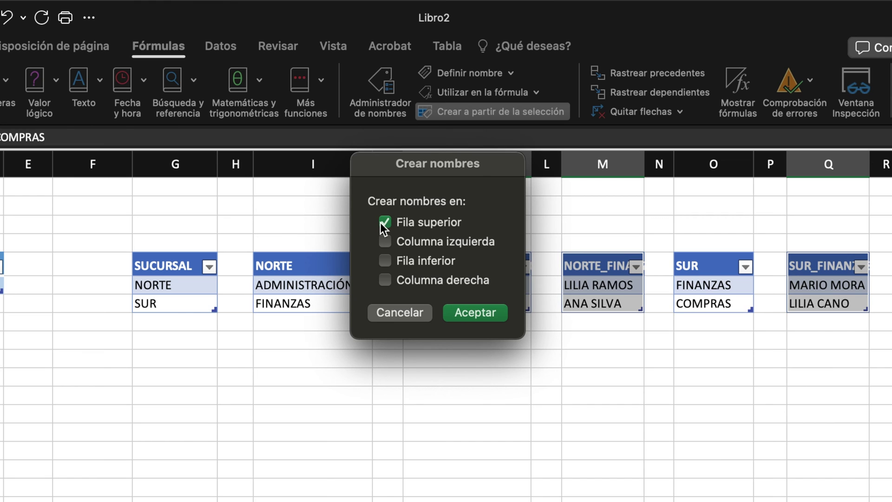
click(490, 312)
click(470, 252)
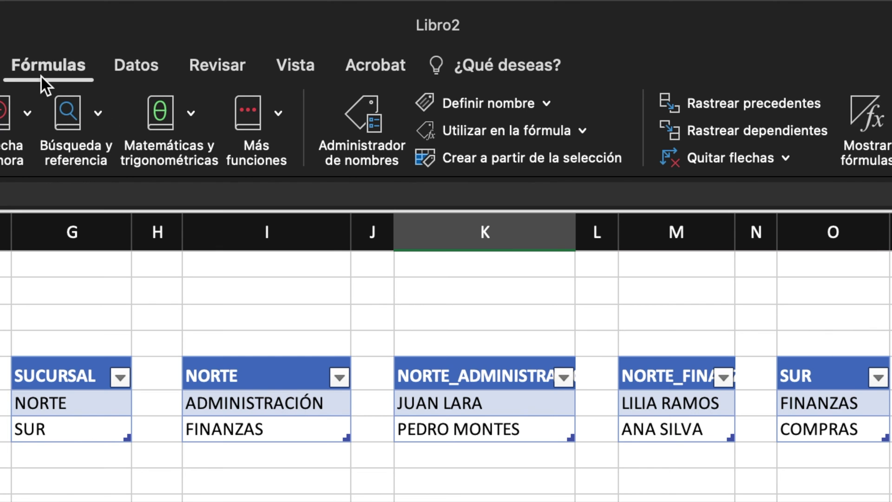
Step: Check the four new names in the Name Manager, sorting by value and by name
click(363, 111)
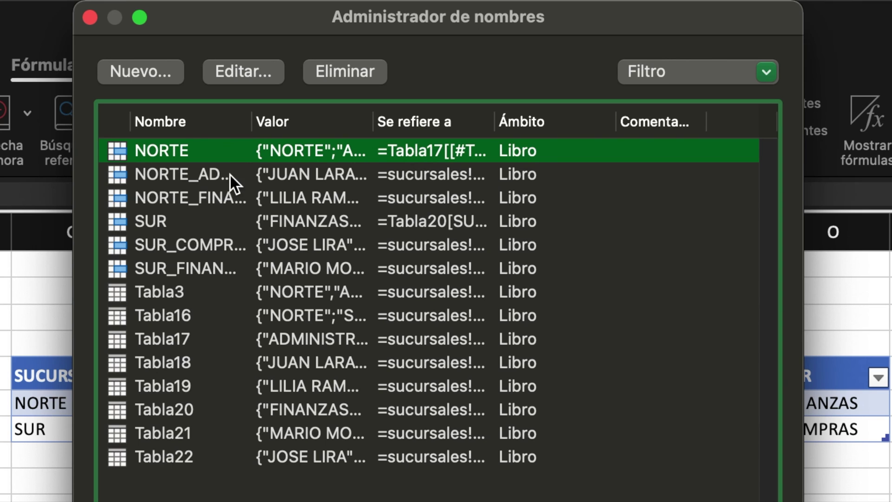
click(255, 124)
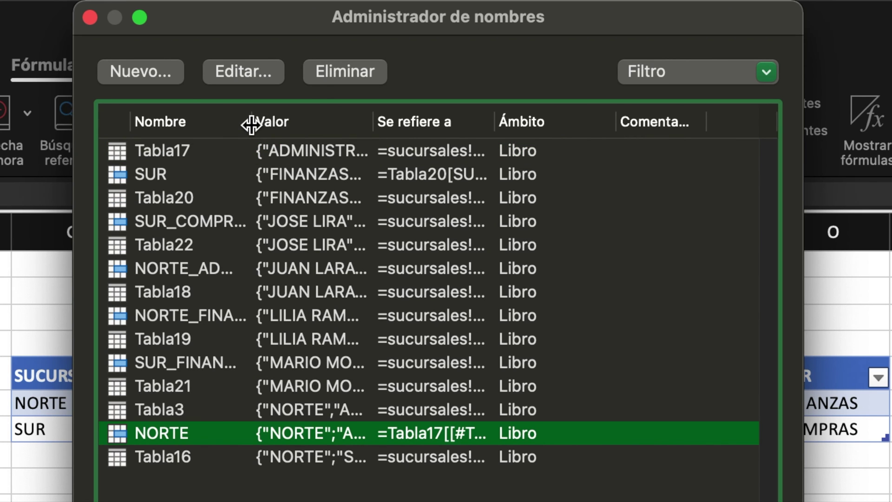
double_click(252, 123)
click(228, 122)
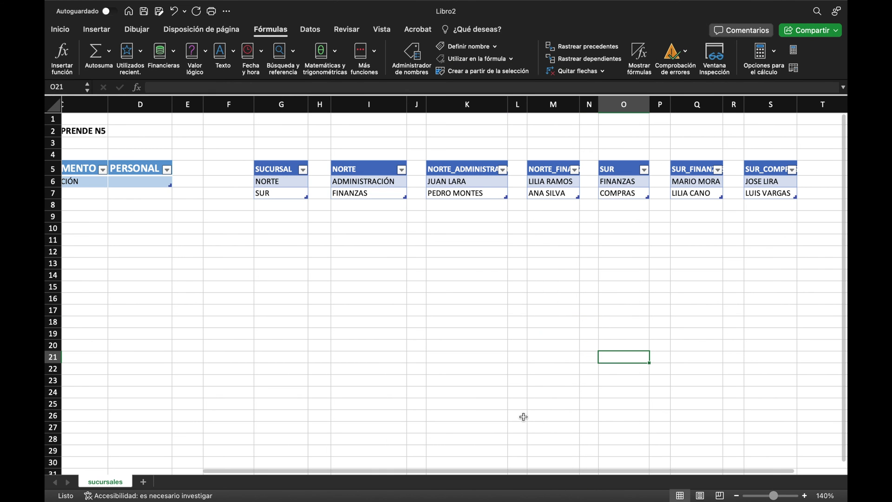
drag(454, 474, 268, 478)
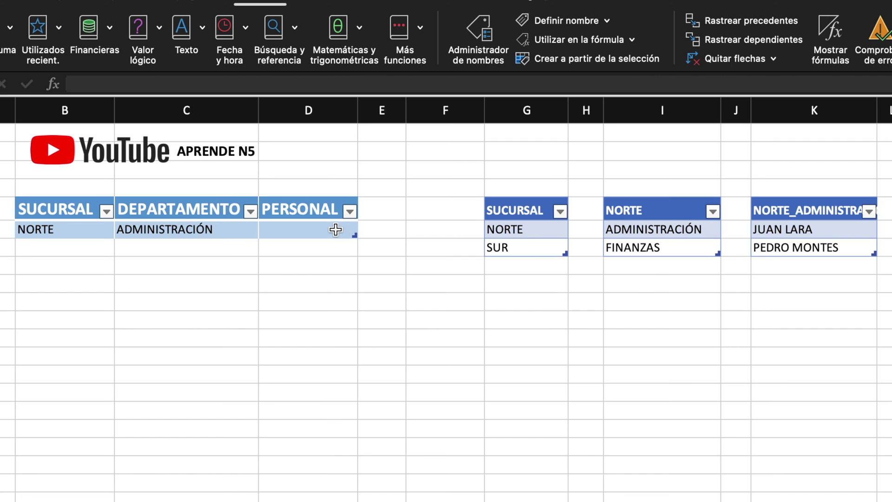
click(293, 230)
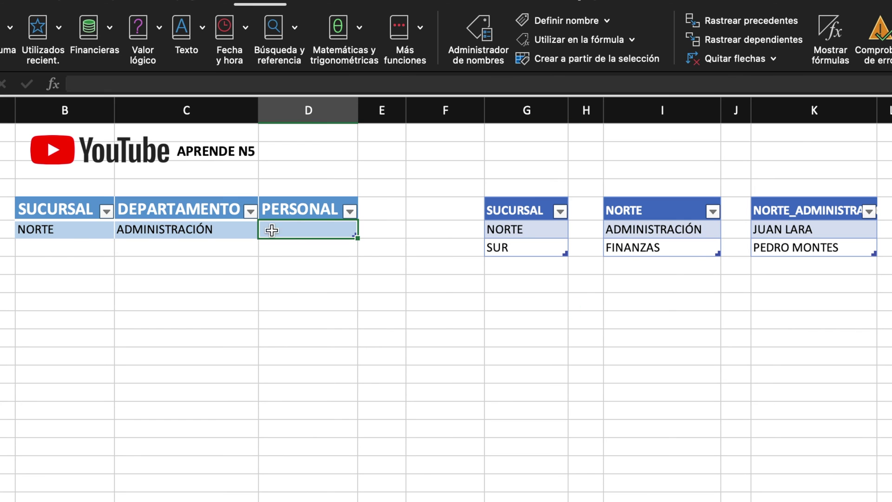
click(75, 230)
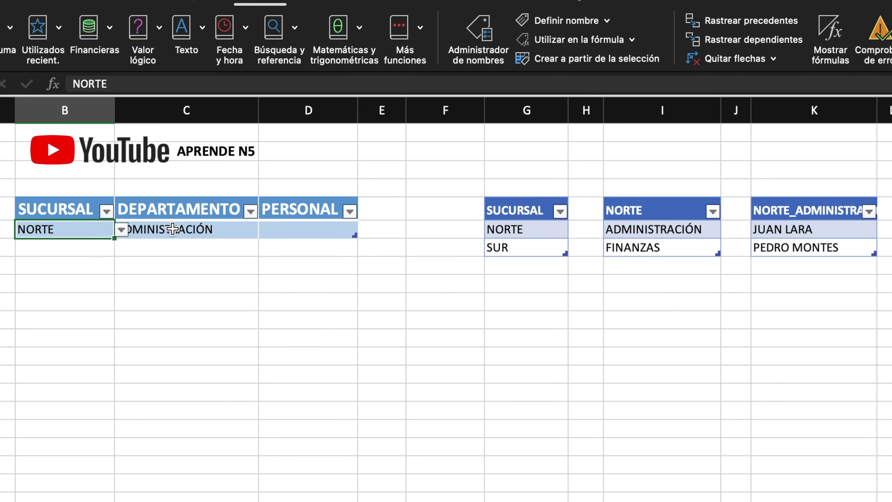
click(220, 231)
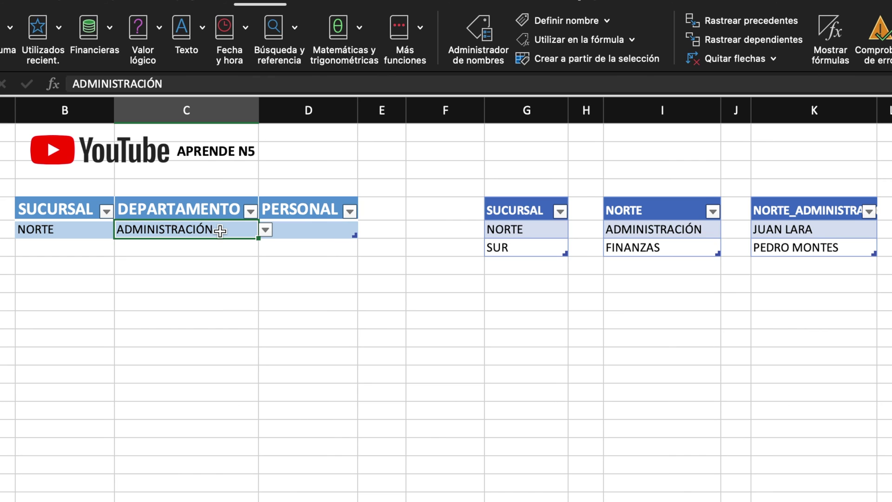
click(325, 229)
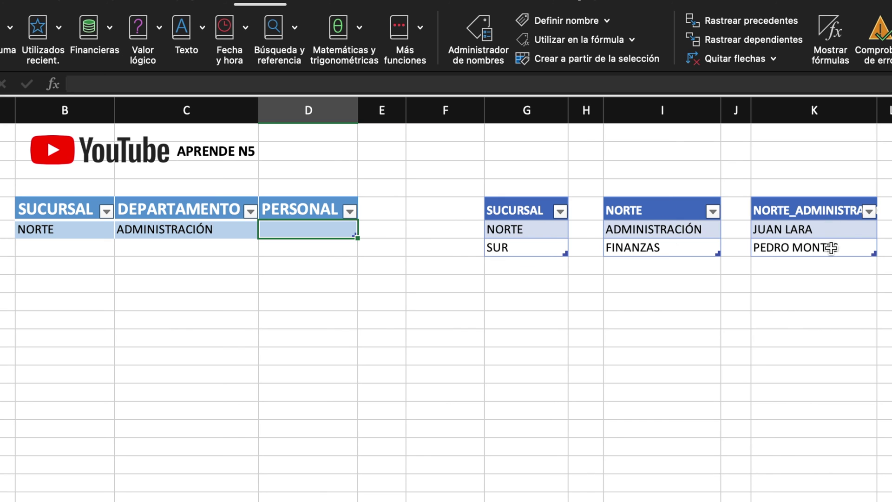
click(811, 229)
click(832, 248)
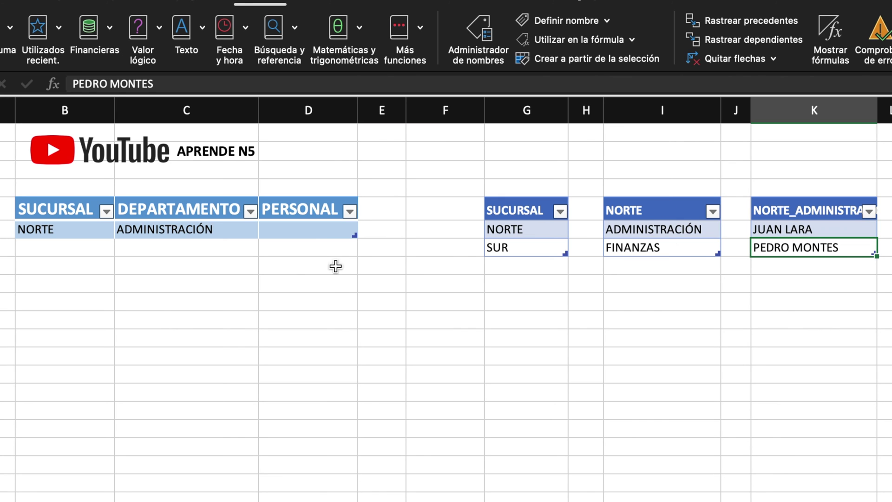
click(346, 230)
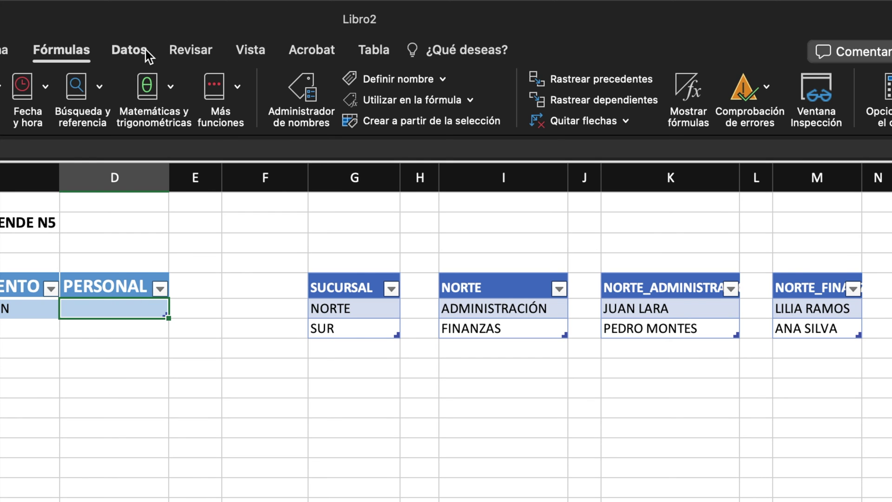
Step: Open Validación de datos for D6, set Permitir to Lista, and click into the Origen box
click(145, 50)
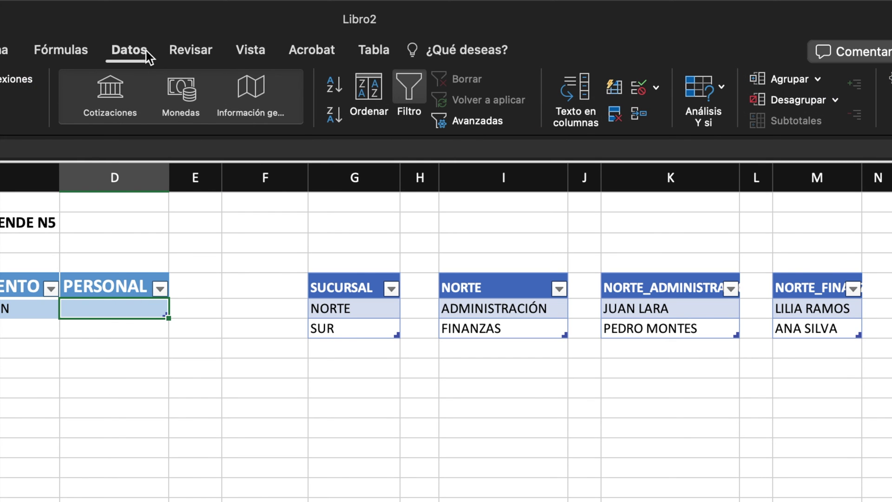
click(657, 92)
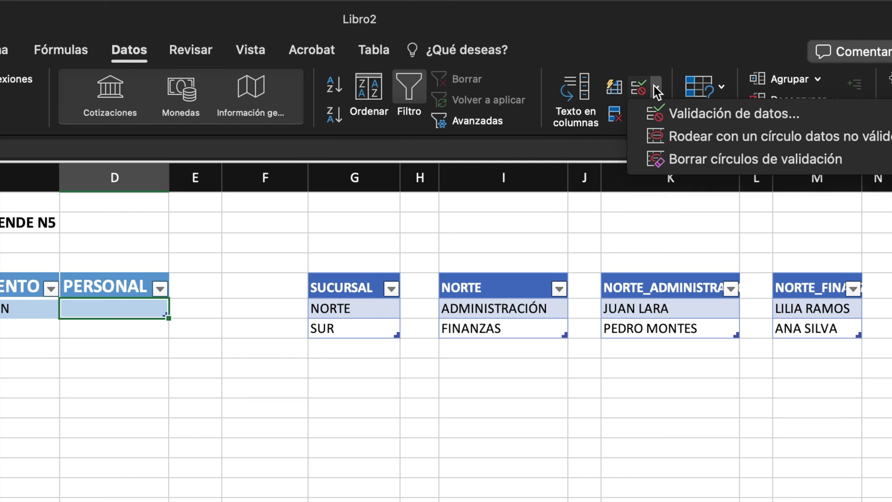
click(664, 112)
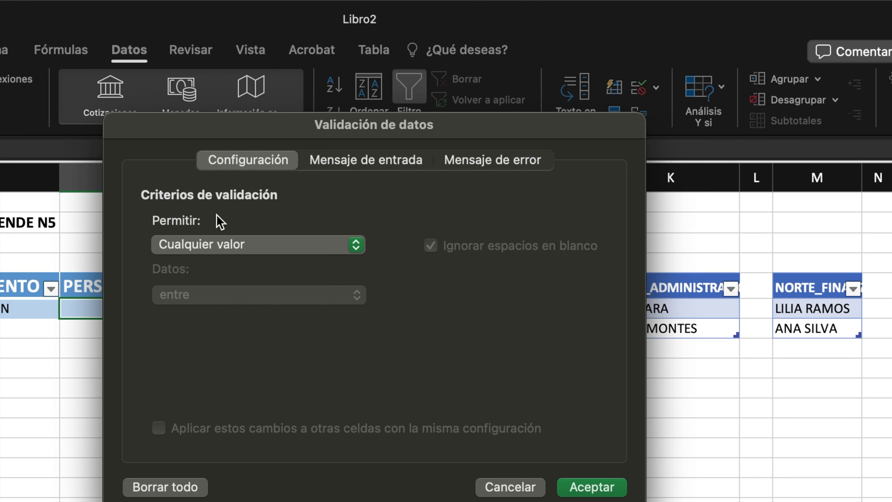
click(236, 245)
click(202, 311)
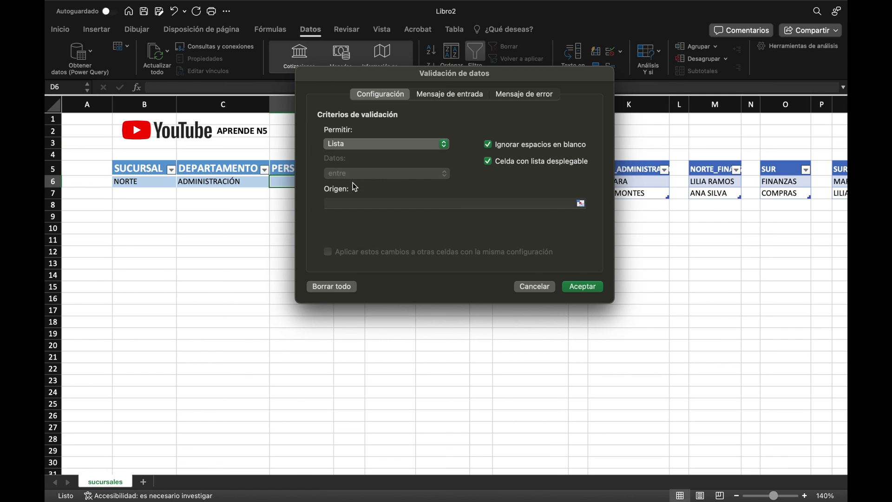
drag(402, 69, 242, 213)
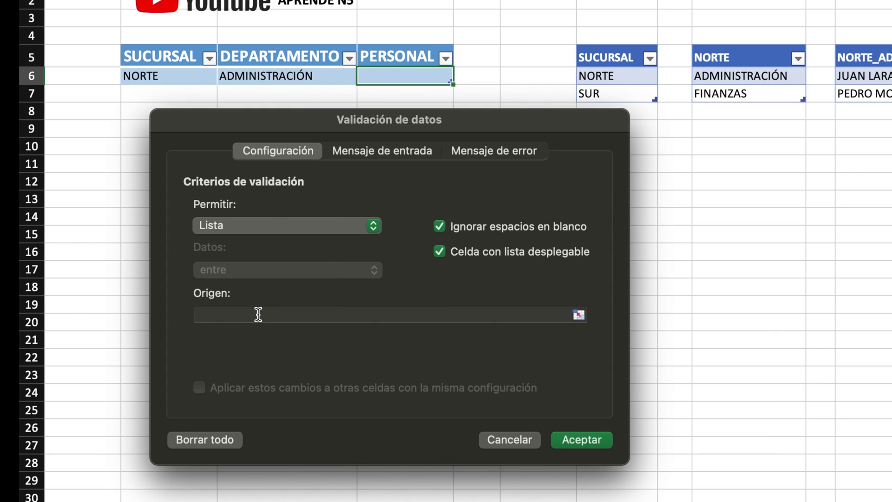
click(238, 312)
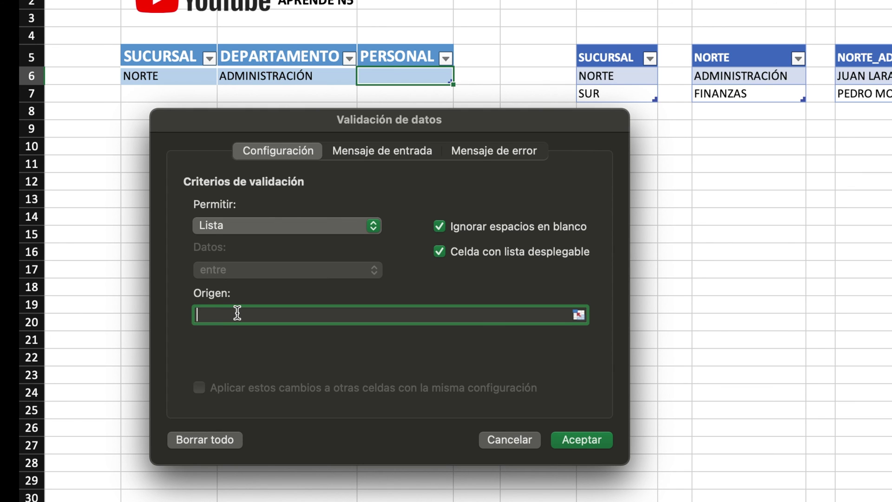
Step: Enter =INDIRECTO($B$6&"_"&$C$6) as D6's list source and accept the rule
text(=I)
text(NDIREC)
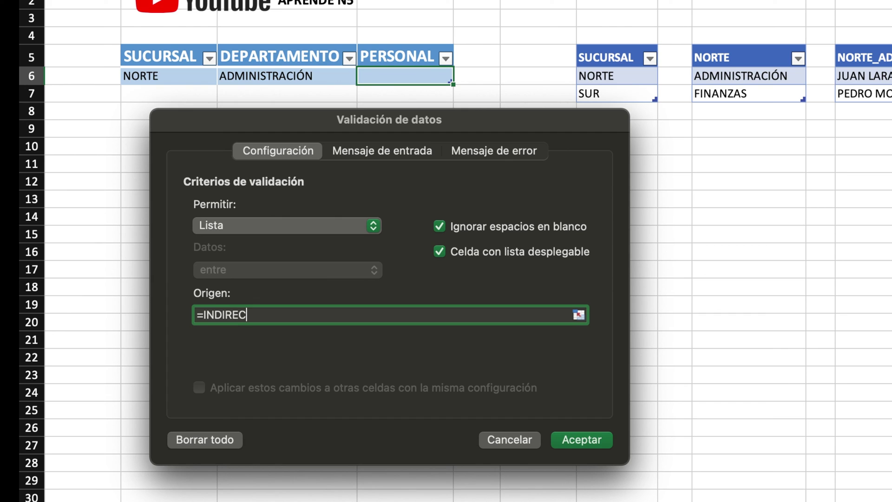
text(TO()
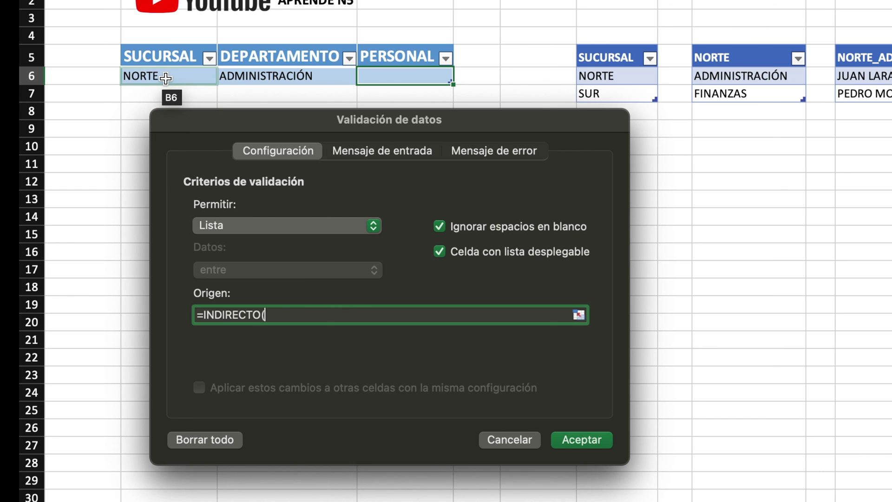
click(166, 78)
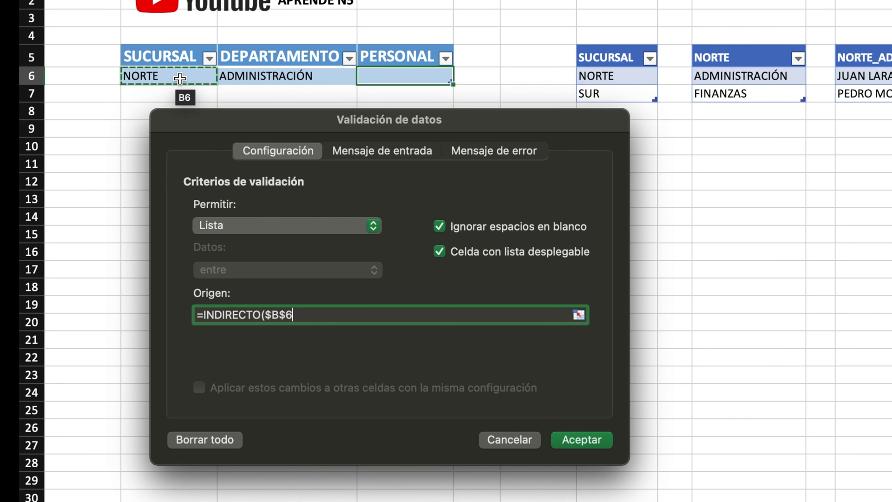
text(&)
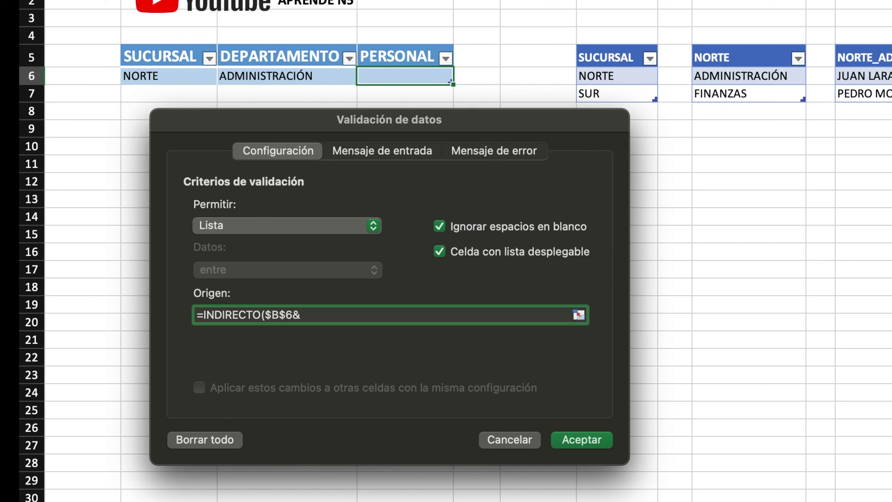
text(")
text(_)
text(&)
click(268, 82)
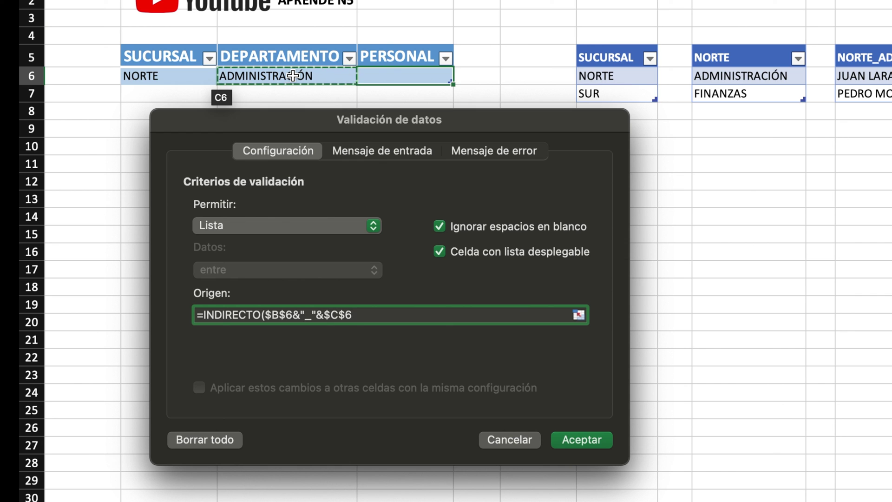
text())
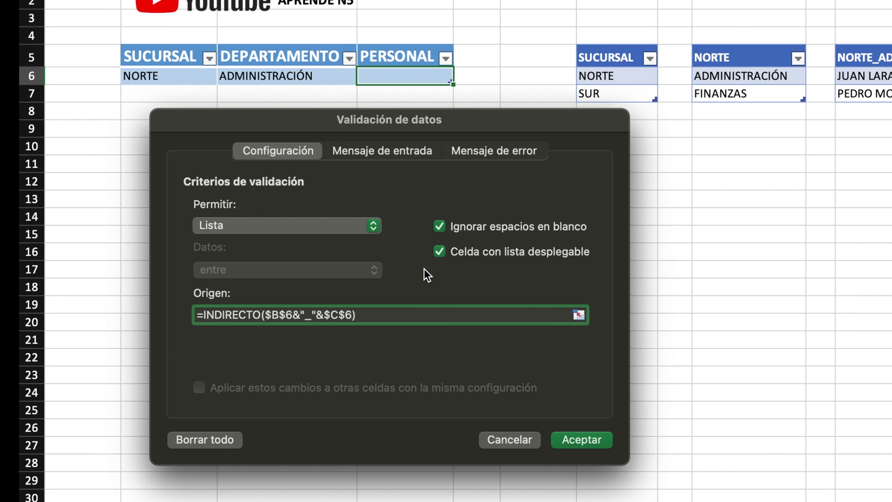
click(600, 444)
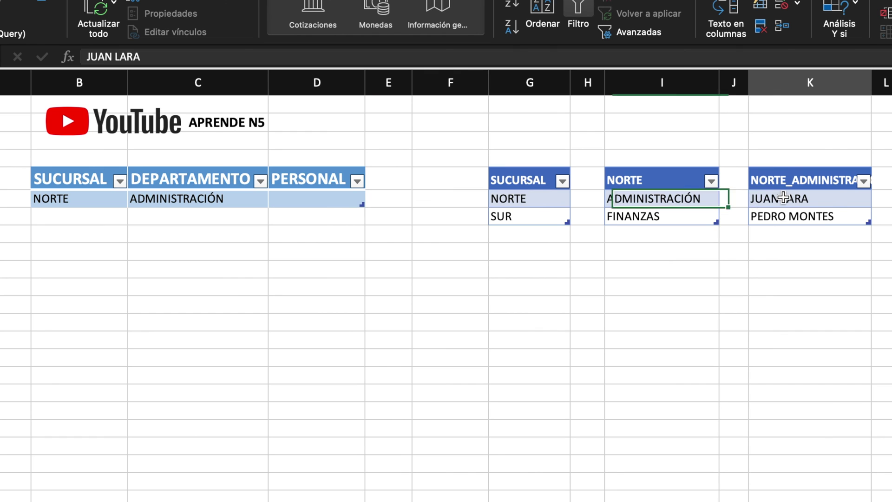
Step: Try D6's staff list, picking one staff member and then the other
drag(772, 198, 781, 217)
click(341, 203)
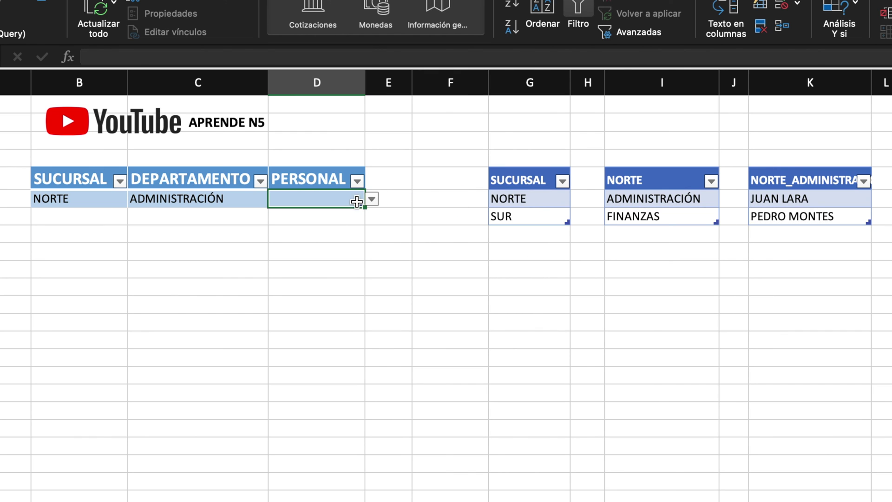
click(371, 199)
click(353, 234)
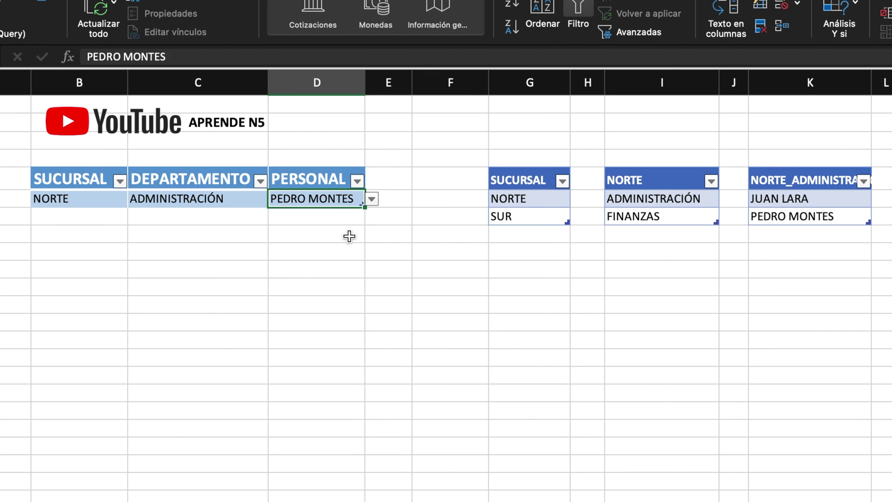
click(372, 199)
click(343, 217)
click(271, 320)
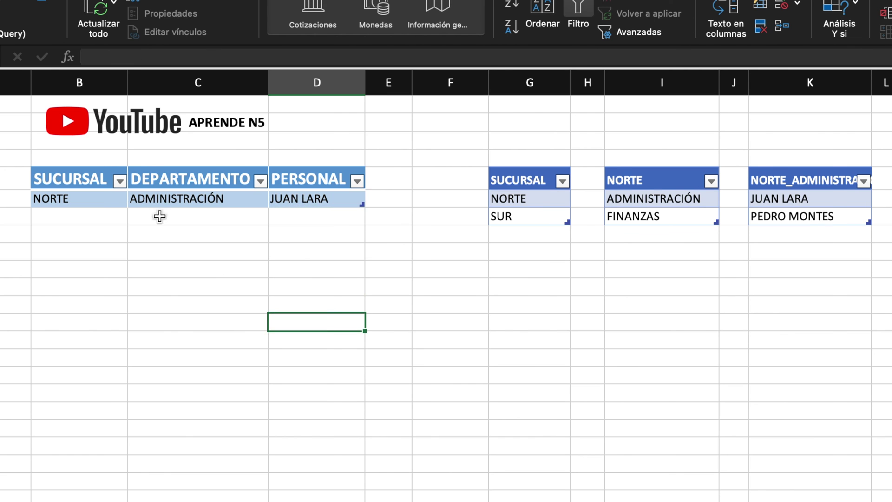
Step: Change the row to SUR in B6 and COMPRAS in C6
click(173, 184)
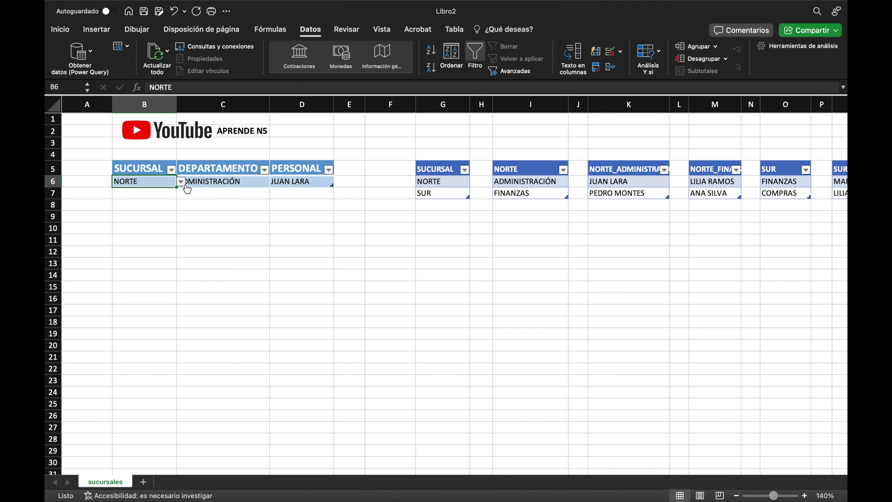
click(182, 181)
click(140, 205)
click(211, 182)
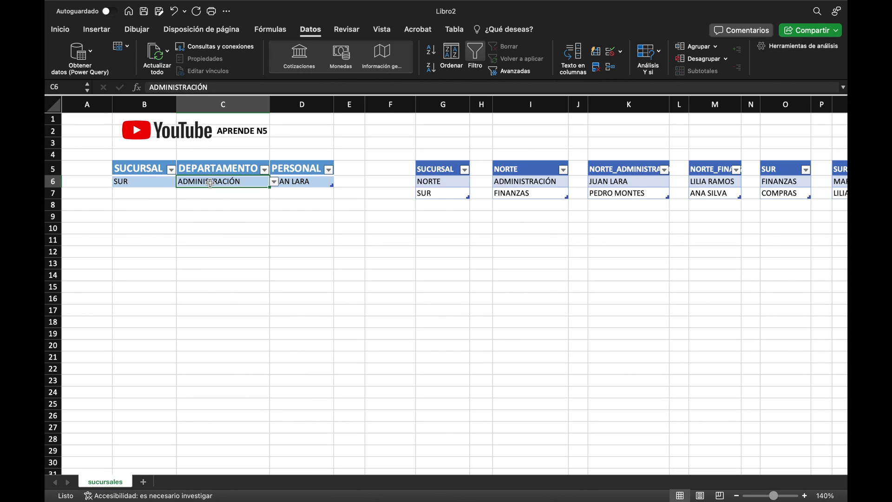
click(275, 184)
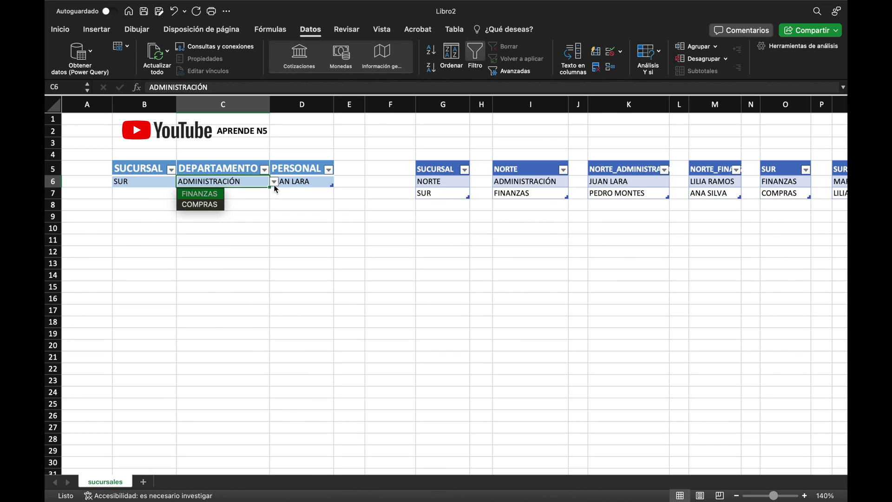
click(213, 204)
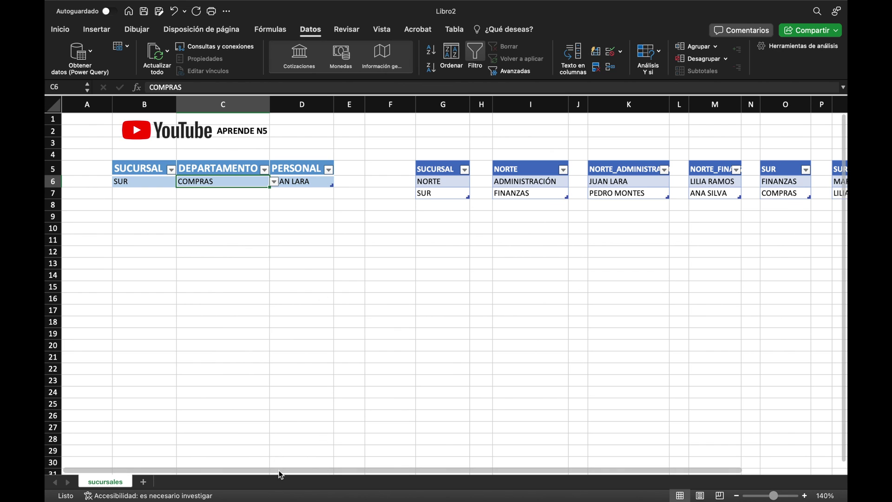
Step: Pick a staff member from D6's SUR–COMPRAS list and zoom the sheet to 180%
scroll(305, 472, right, 1)
scroll(306, 472, right, 3)
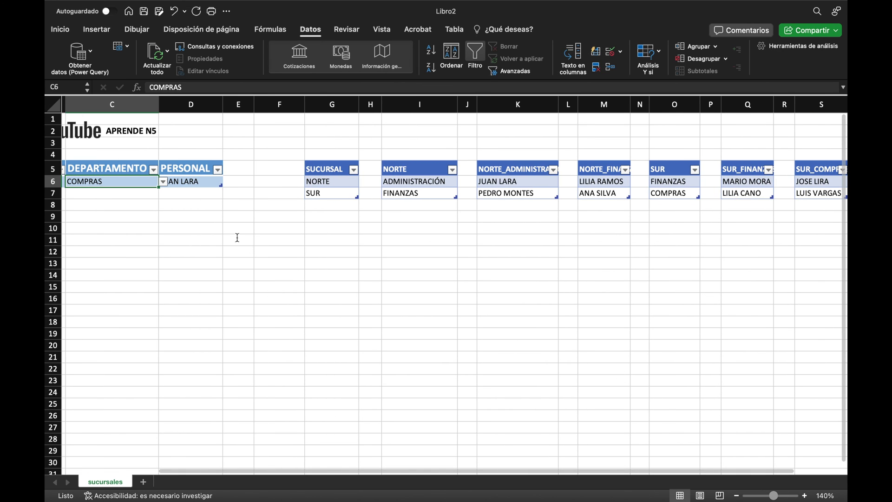
key(ctrl+a)
click(279, 182)
click(288, 182)
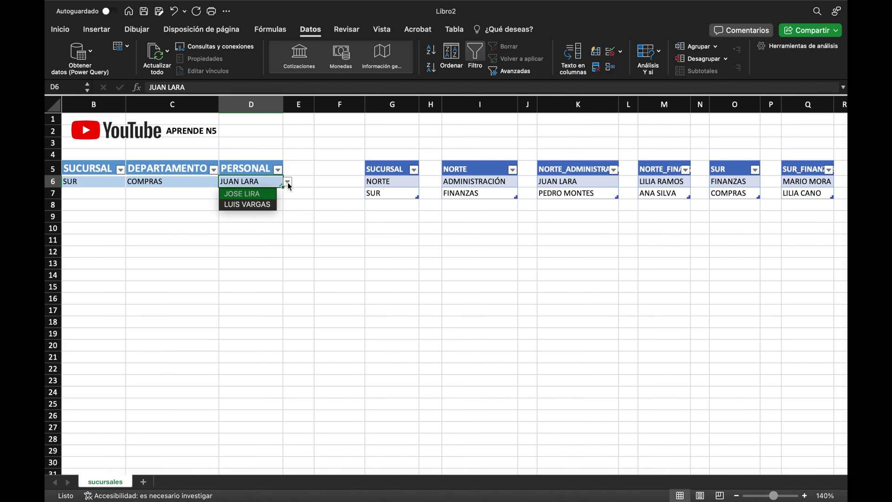
click(264, 206)
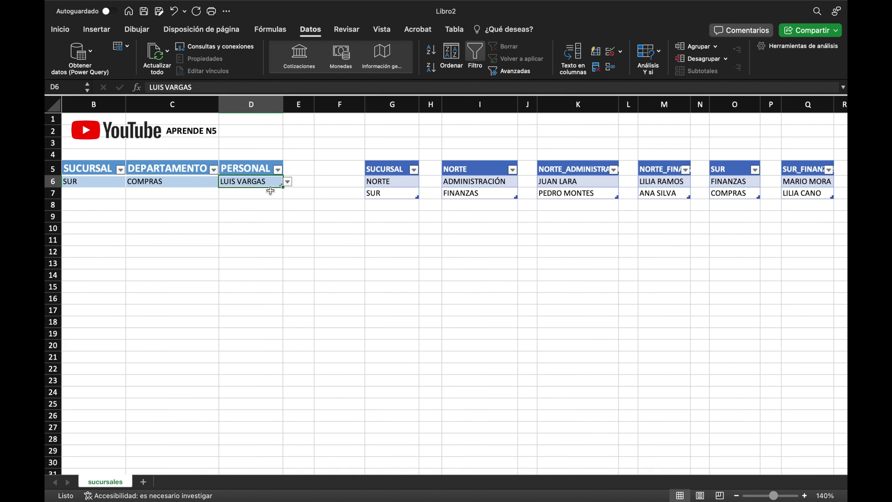
click(287, 182)
click(264, 196)
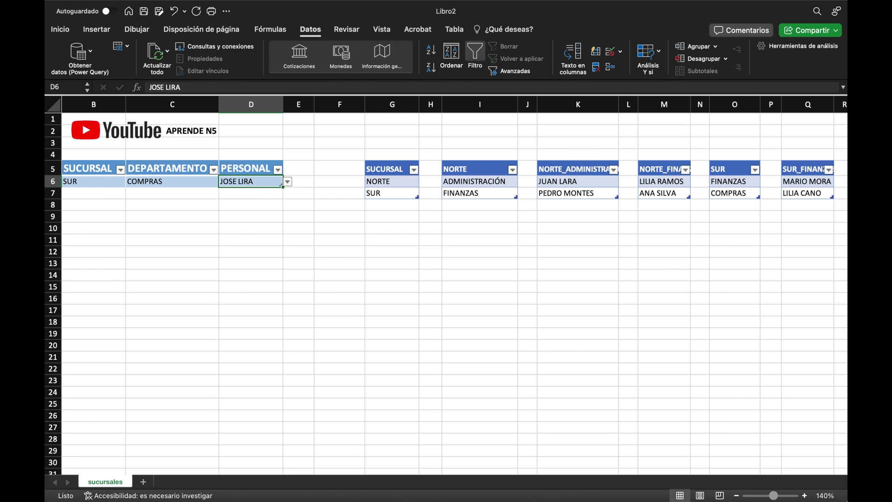
click(805, 496)
click(806, 496)
click(805, 496)
click(805, 496)
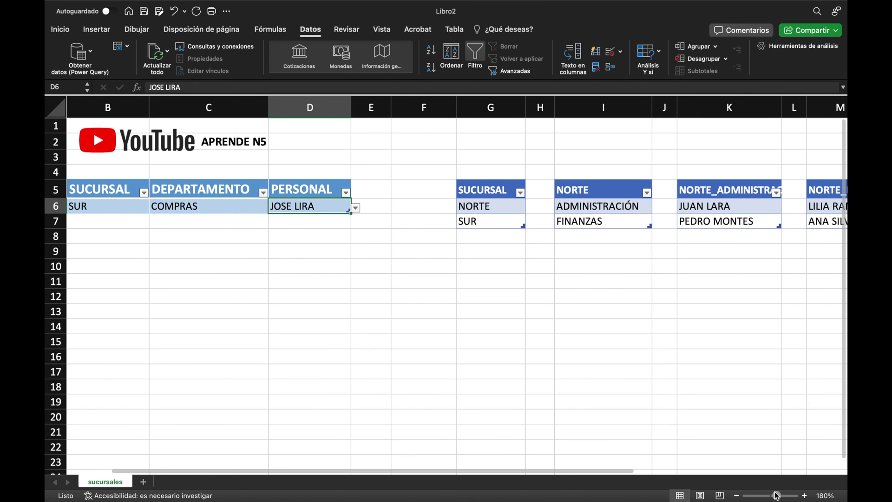
mouse_move(514, 471)
mouse_down()
mouse_move(595, 470)
mouse_move(299, 474)
mouse_up()
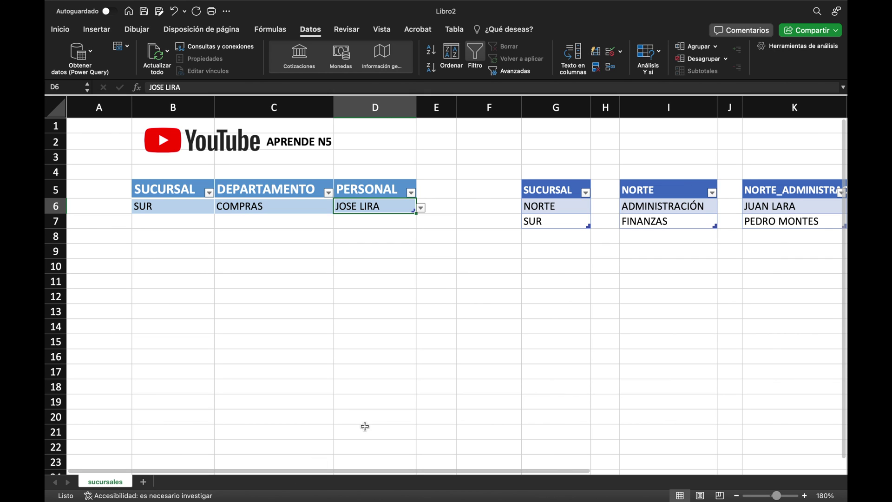
click(174, 208)
click(262, 208)
click(179, 205)
click(251, 208)
click(188, 204)
click(233, 207)
click(180, 207)
click(219, 208)
click(256, 208)
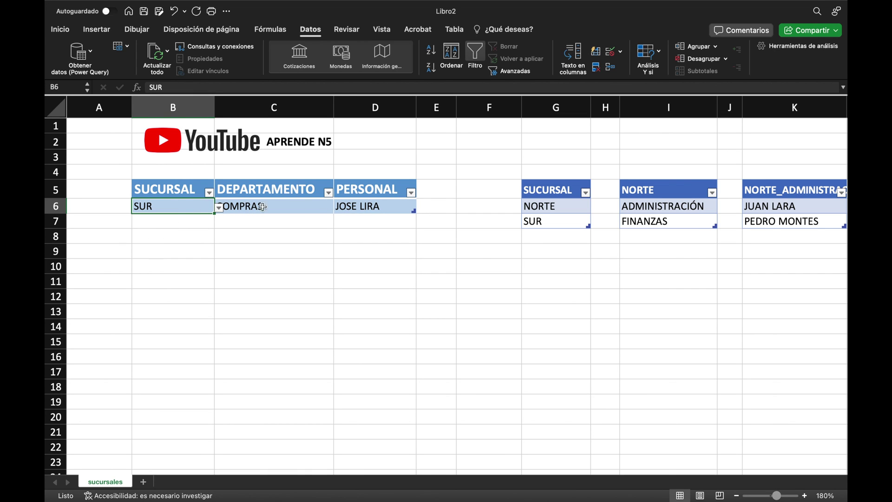
click(378, 209)
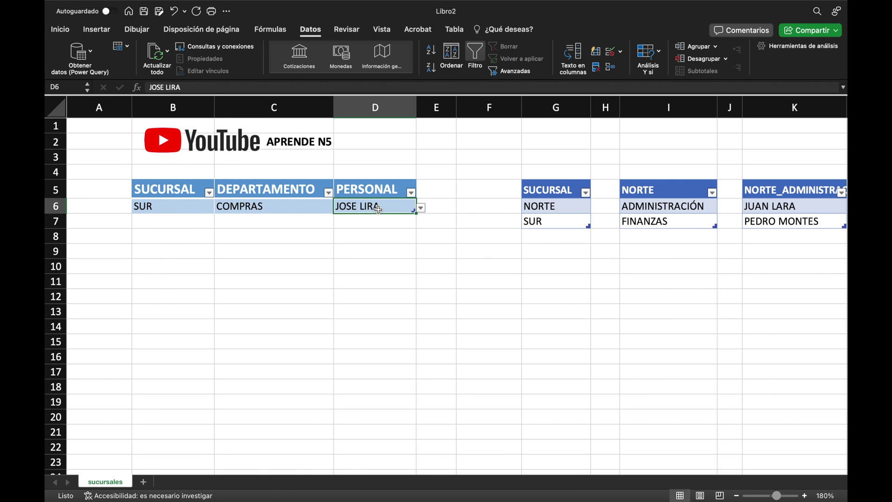
click(197, 209)
click(284, 205)
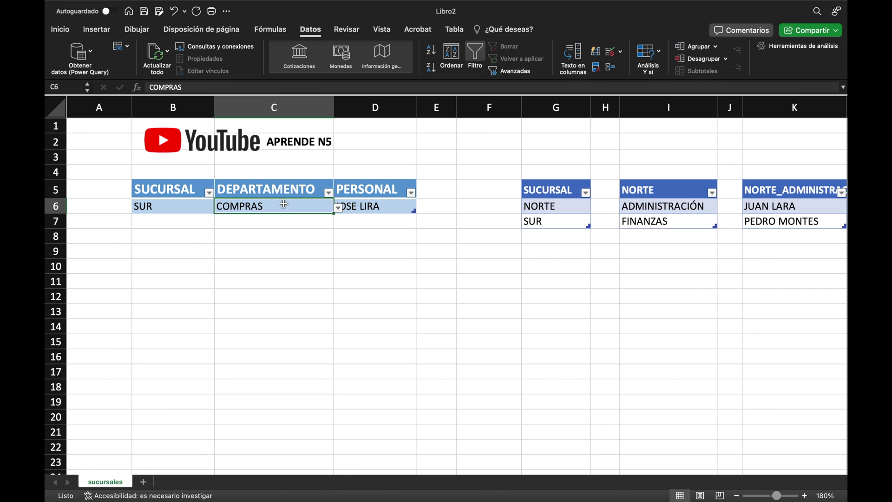
click(189, 204)
click(362, 209)
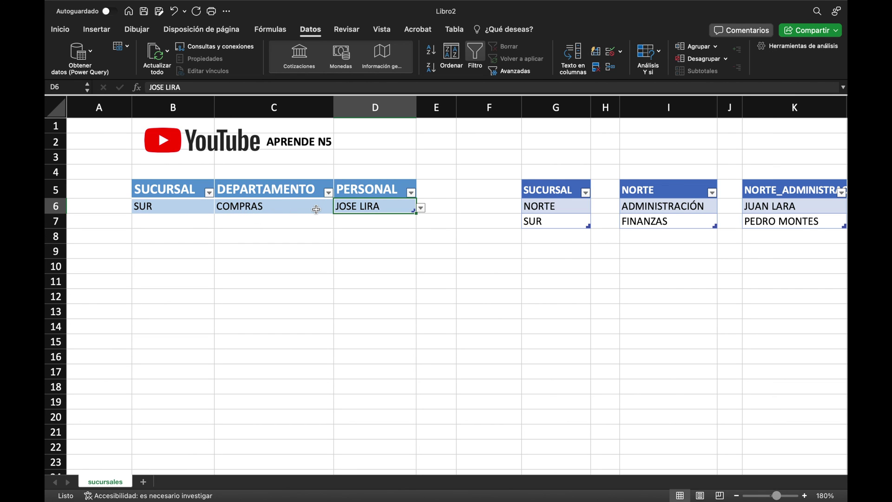
click(621, 52)
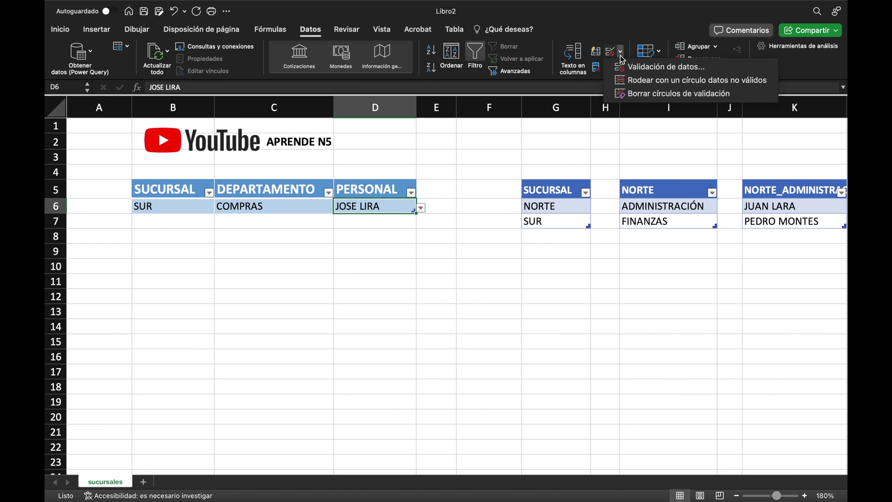
Step: Review D6's =INDIRECTO($B$6&"_"&$C$6) validation, pointing out B6 and C6, and accept it unchanged
click(651, 68)
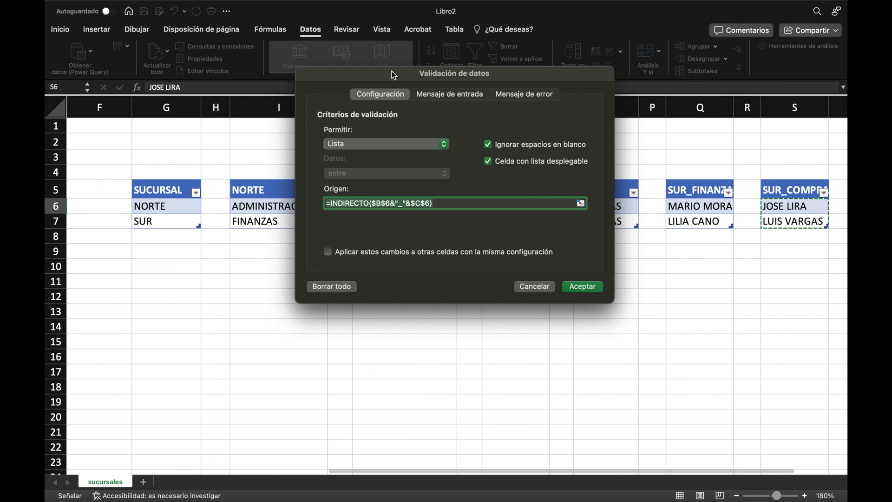
drag(394, 74, 267, 223)
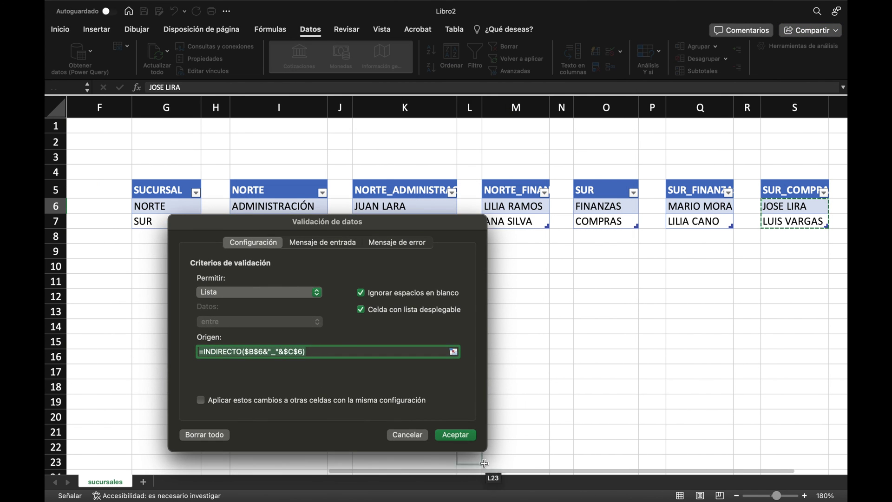
drag(530, 471, 302, 471)
click(152, 210)
click(231, 201)
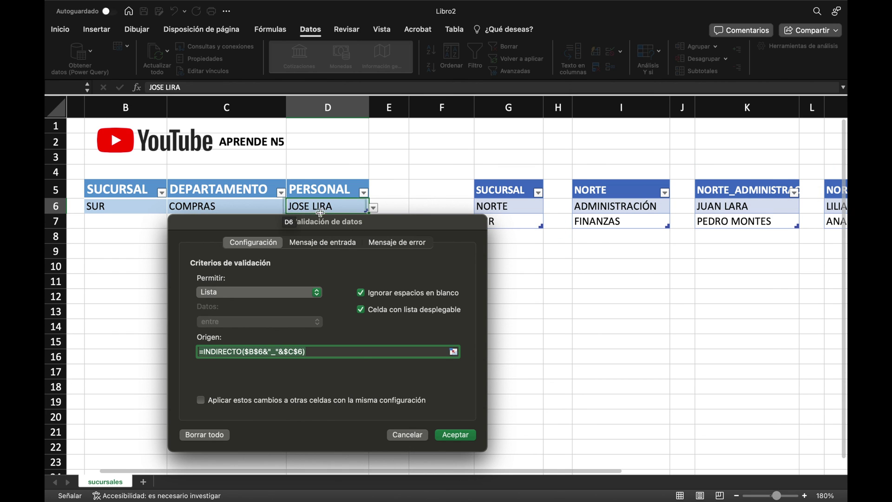
click(459, 437)
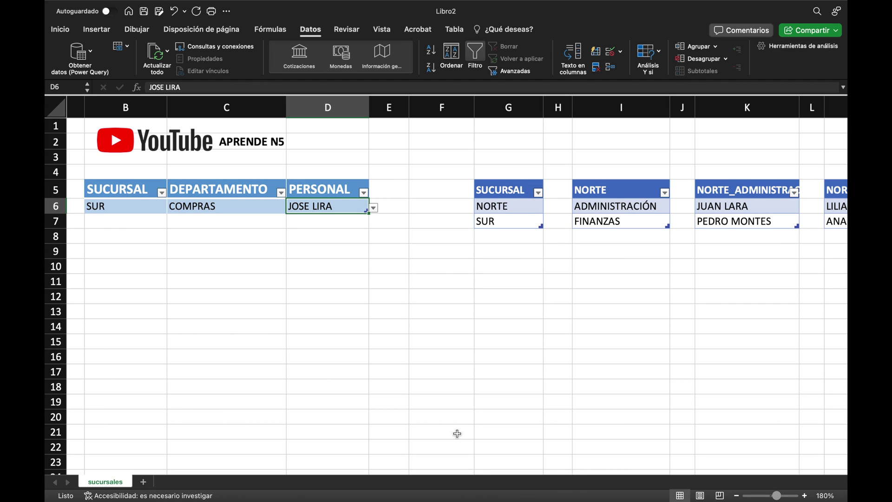